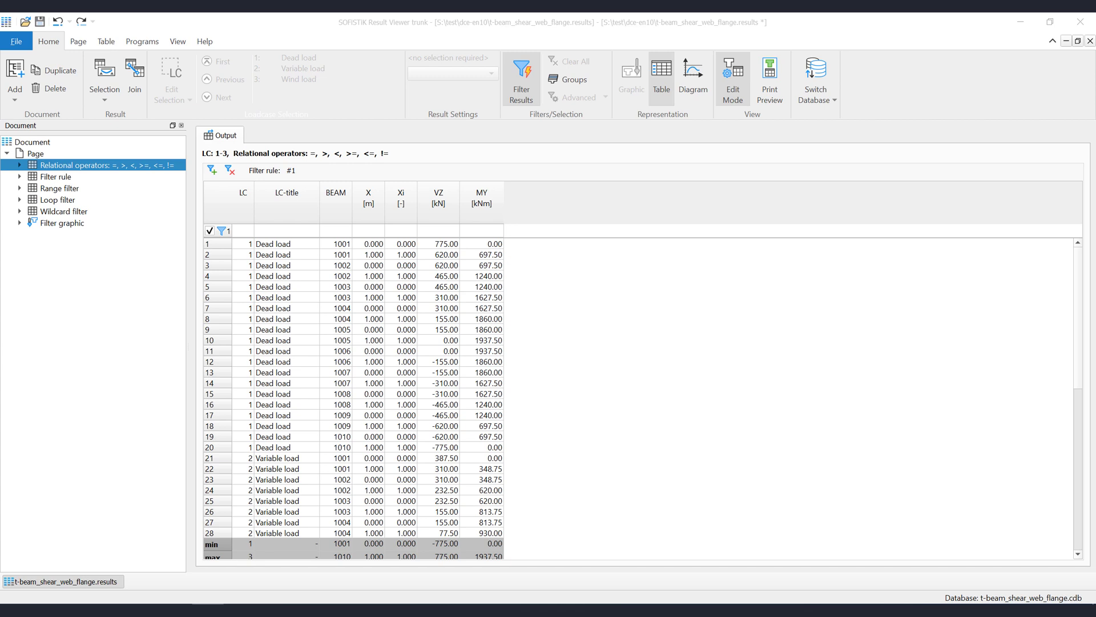
# Add filter rows up to five, then remove them until only one filter row remains
pyautogui.click(212, 170)
pyautogui.click(211, 170)
pyautogui.click(211, 170)
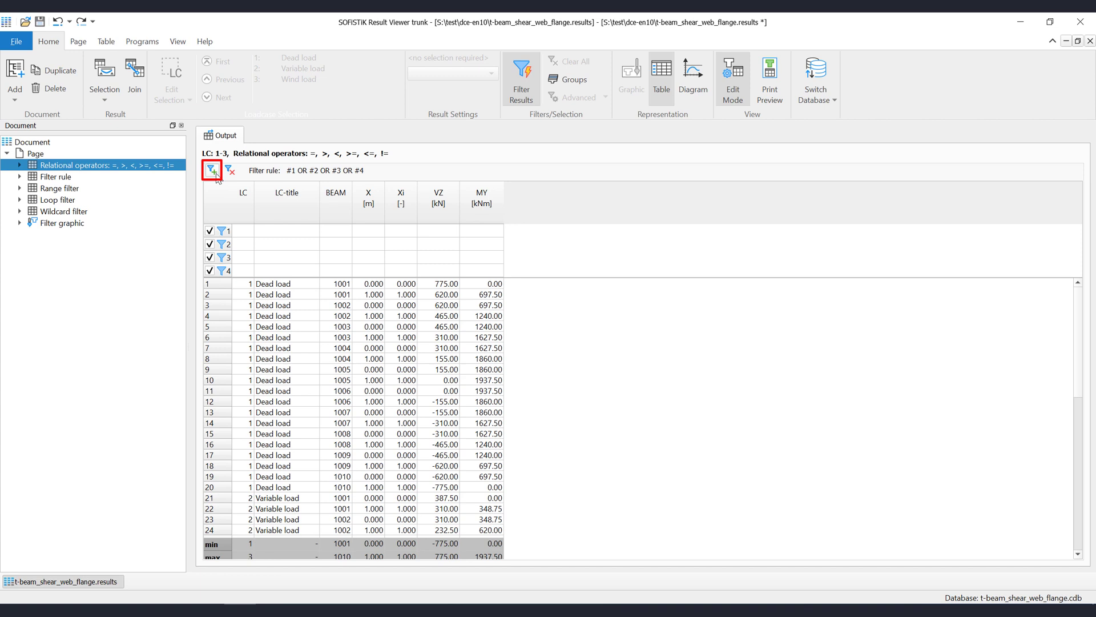
pyautogui.click(212, 171)
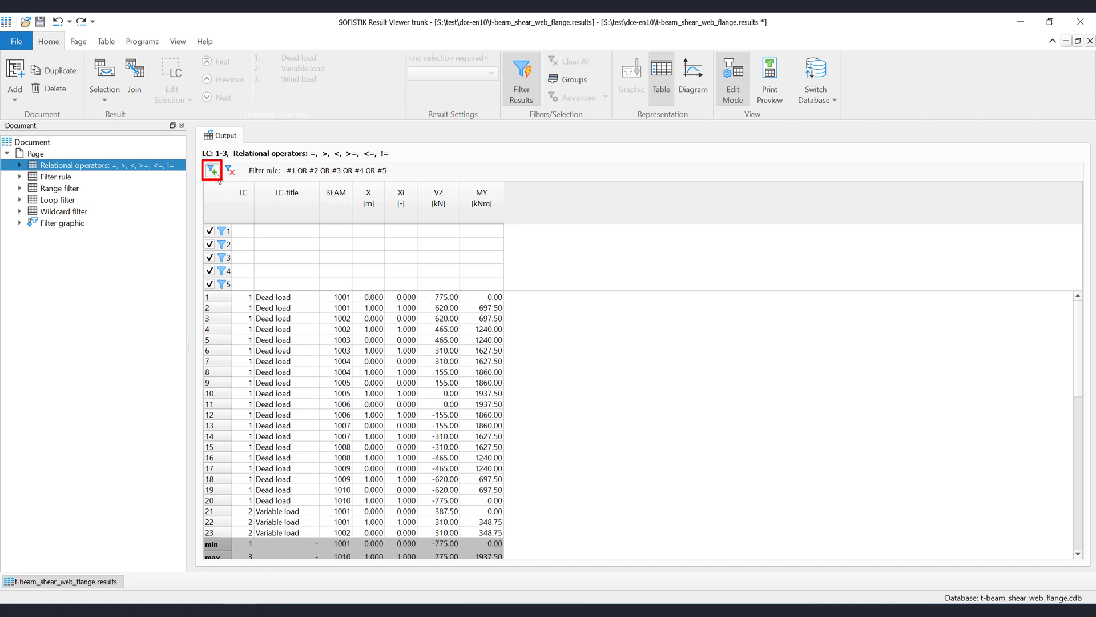
pyautogui.click(235, 283)
pyautogui.click(230, 174)
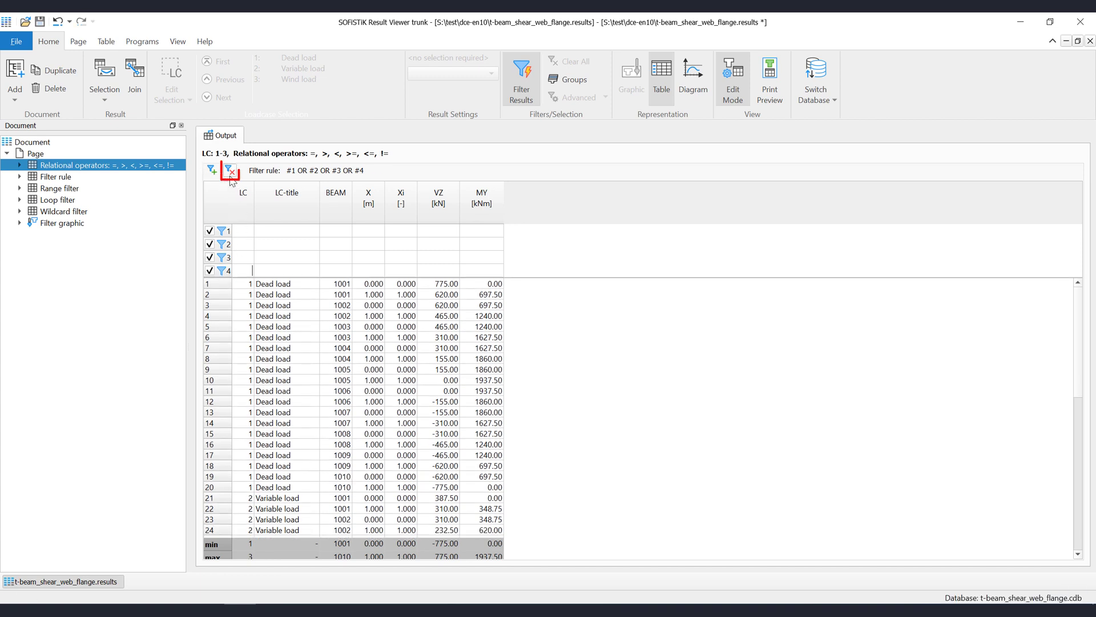
pyautogui.click(230, 174)
pyautogui.click(230, 175)
pyautogui.click(230, 175)
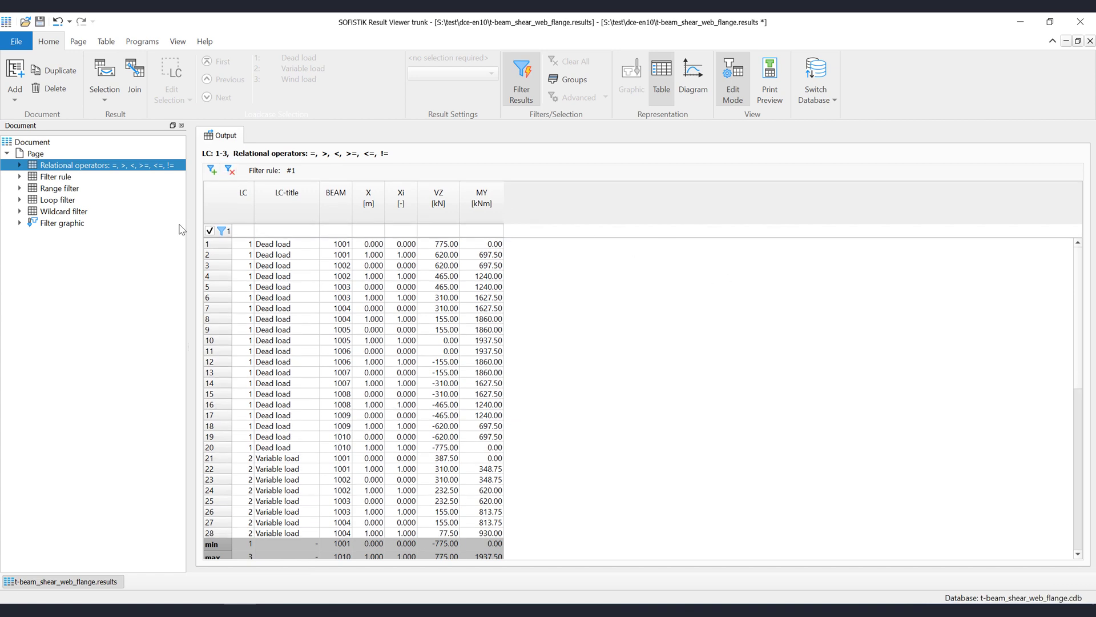
# In the Filter rule table, deactivate rows 2, 3 and 1, then activate row 2 alone
pyautogui.click(91, 179)
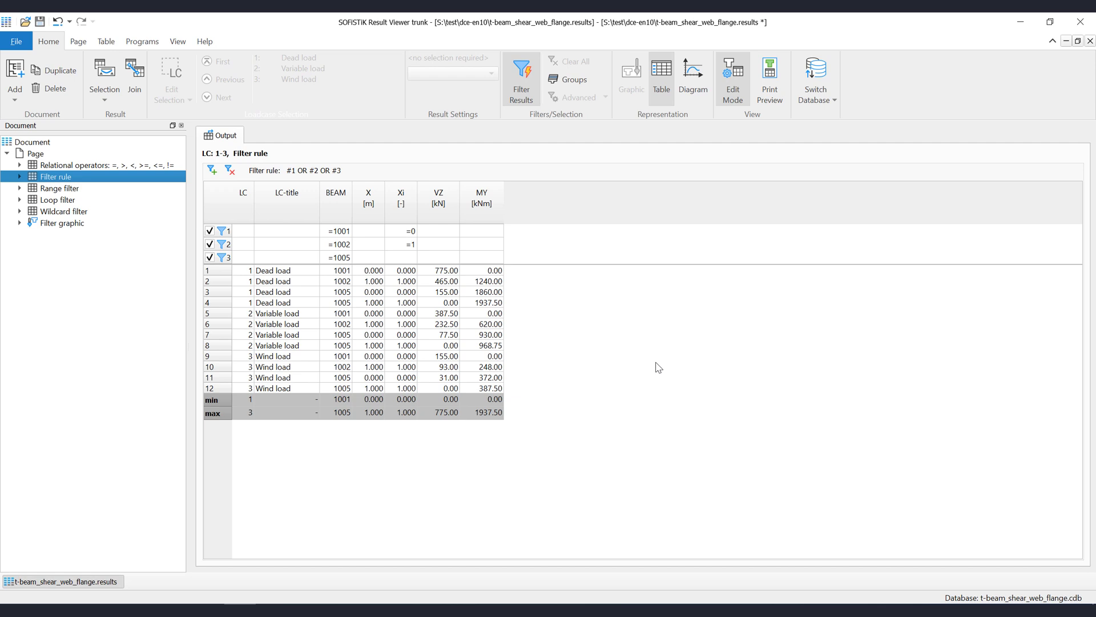
pyautogui.click(209, 245)
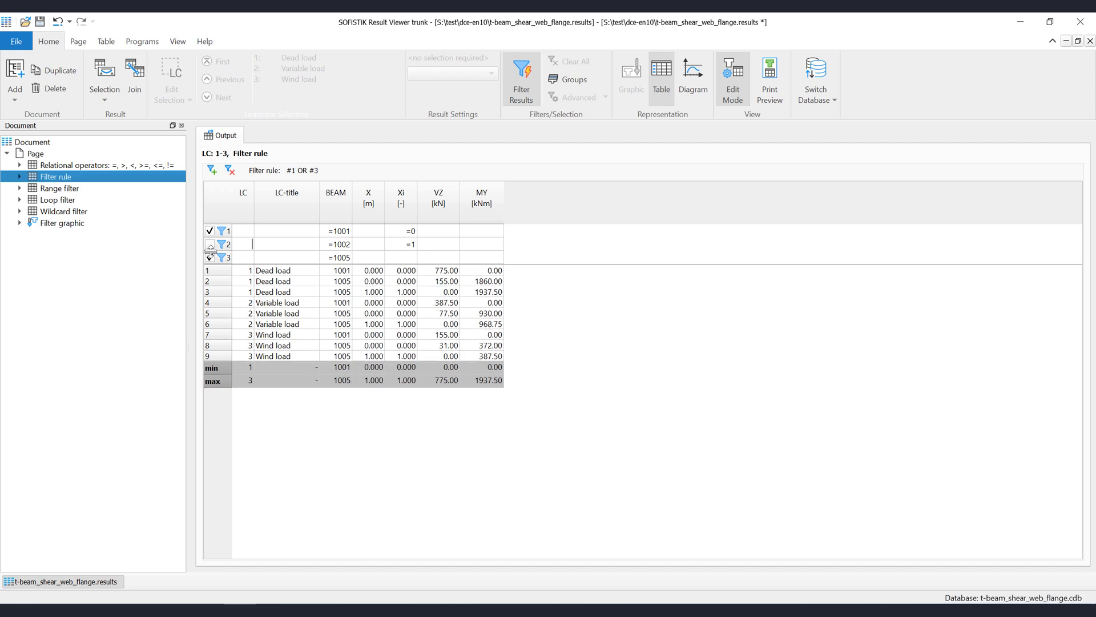
pyautogui.click(209, 257)
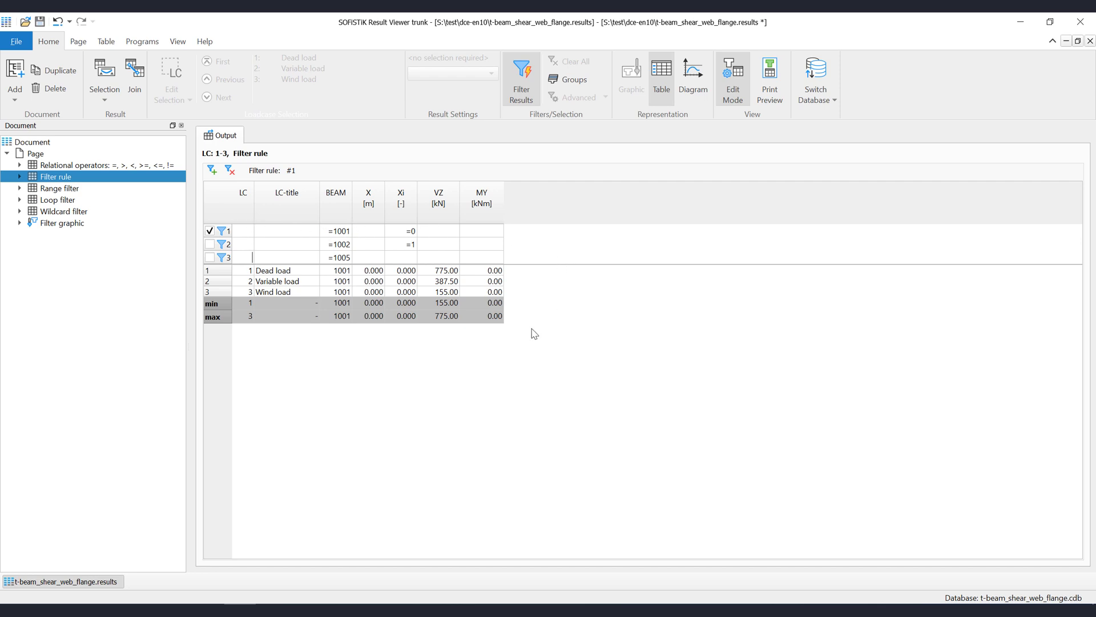
pyautogui.click(210, 231)
pyautogui.click(210, 244)
# Activate row 3 alone, then re-enable rows 1 and 2 so all three filters apply
pyautogui.click(226, 245)
pyautogui.click(225, 259)
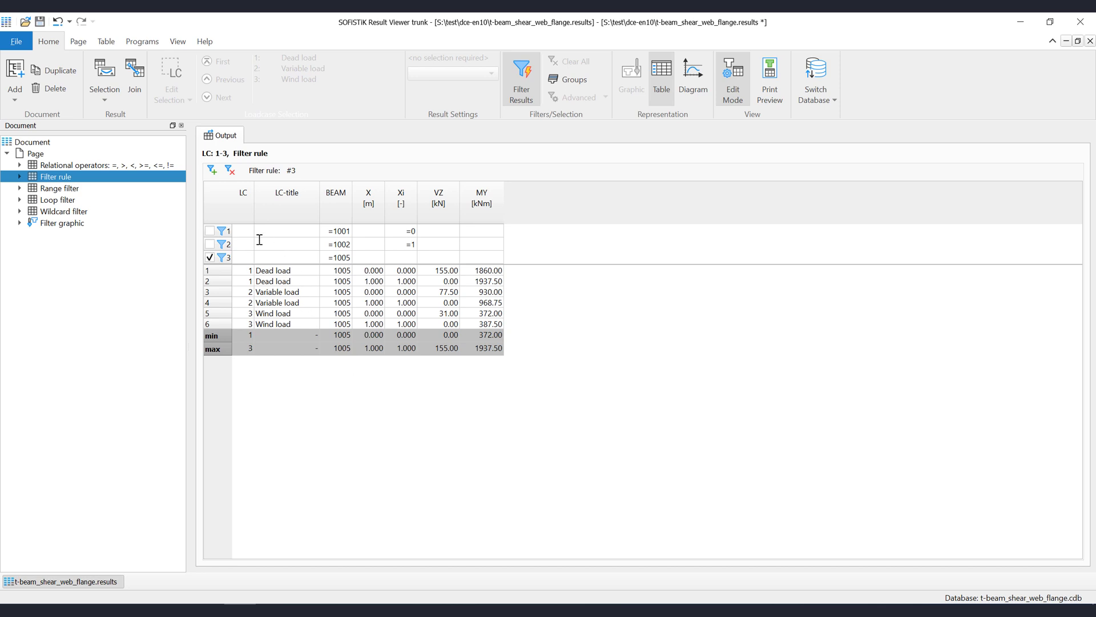
pyautogui.click(226, 232)
pyautogui.click(226, 245)
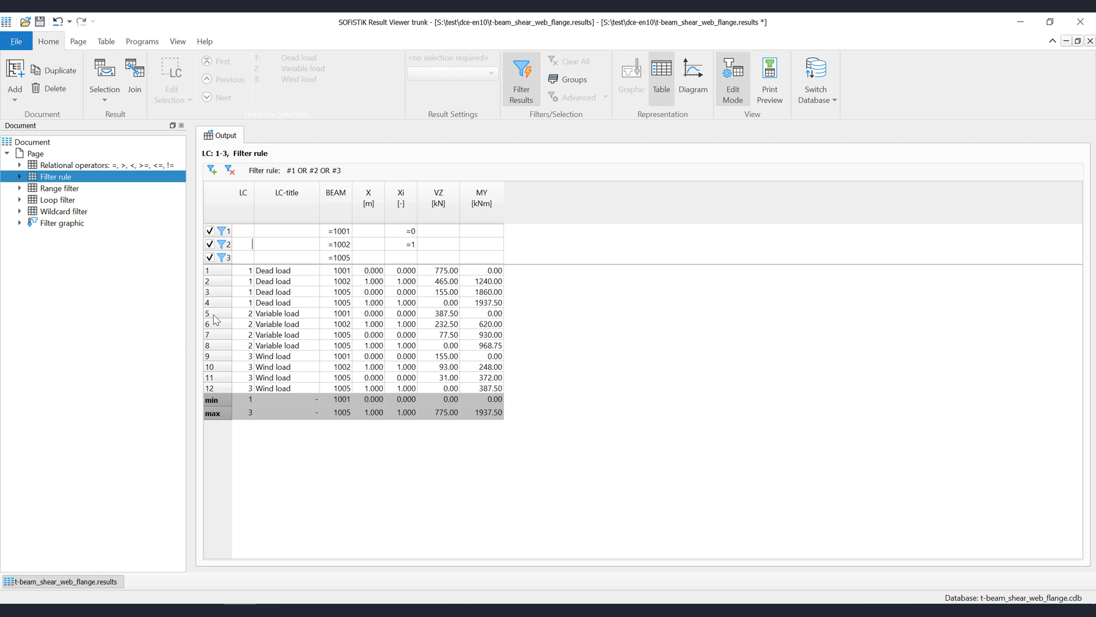
pyautogui.click(108, 166)
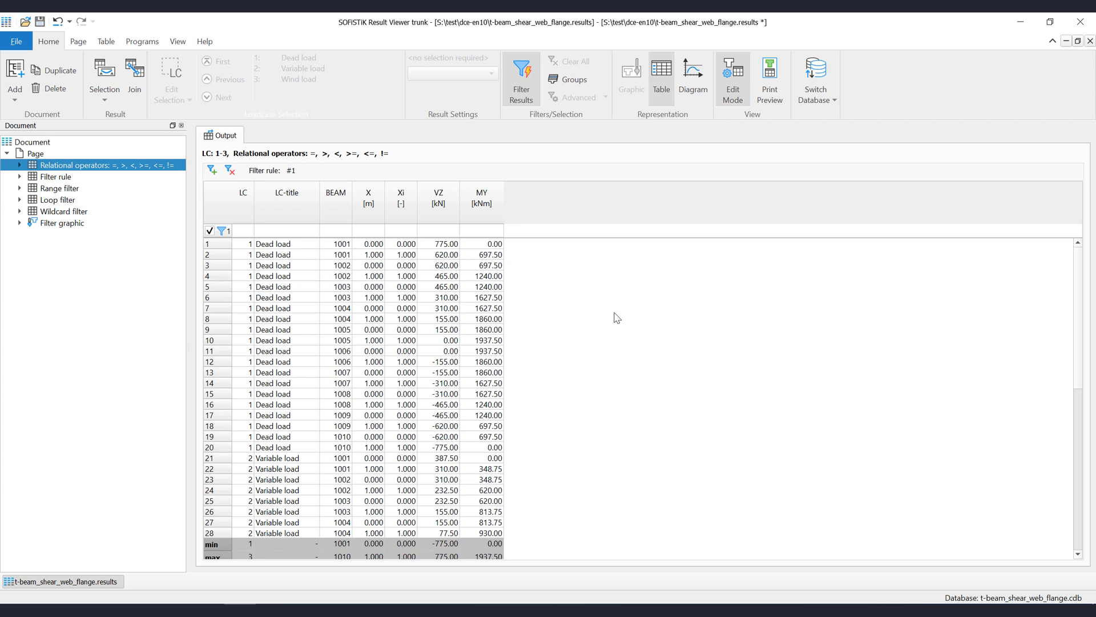
pyautogui.click(340, 230)
# Filter the BEAM column to =1005, leaving only the six beam 1005 rows
pyautogui.write('1005')
pyautogui.press('Return')
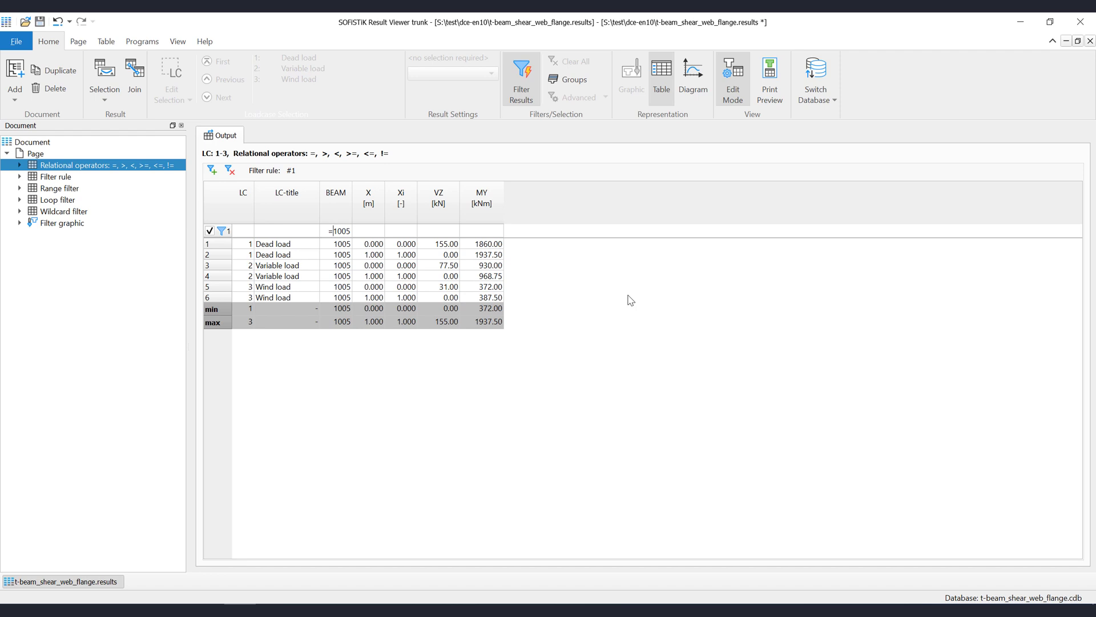
# Apply BEAM filters <1005, >1005 and <=1005, ending with !=1005 to exclude beam 1005
pyautogui.press('Return')
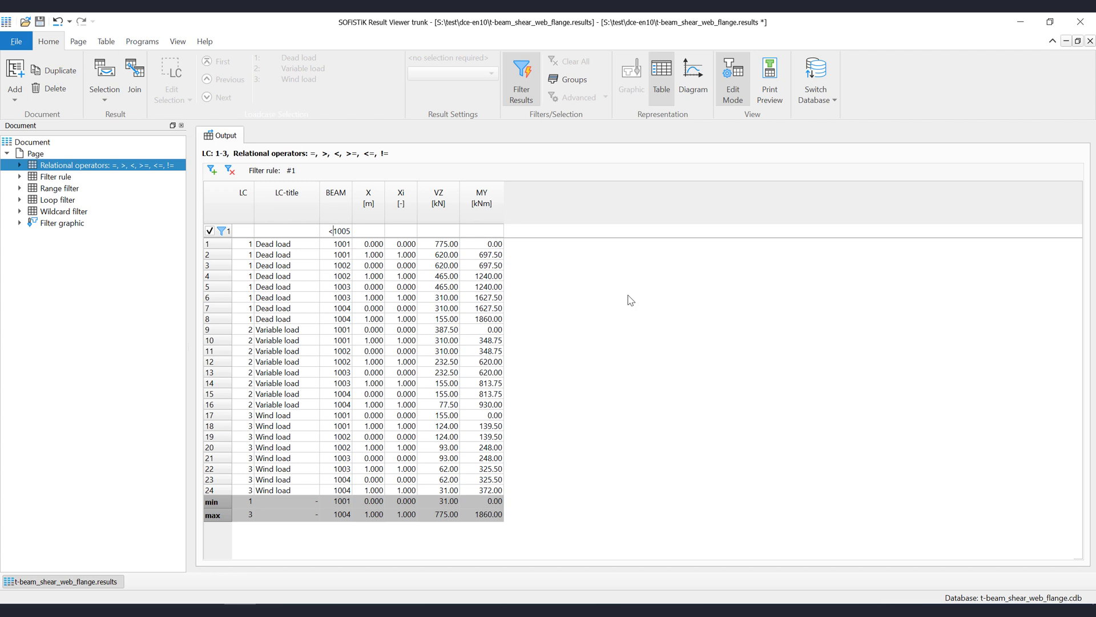
pyautogui.hotkey('shift', 'Left')
pyautogui.write('>')
pyautogui.press('Return')
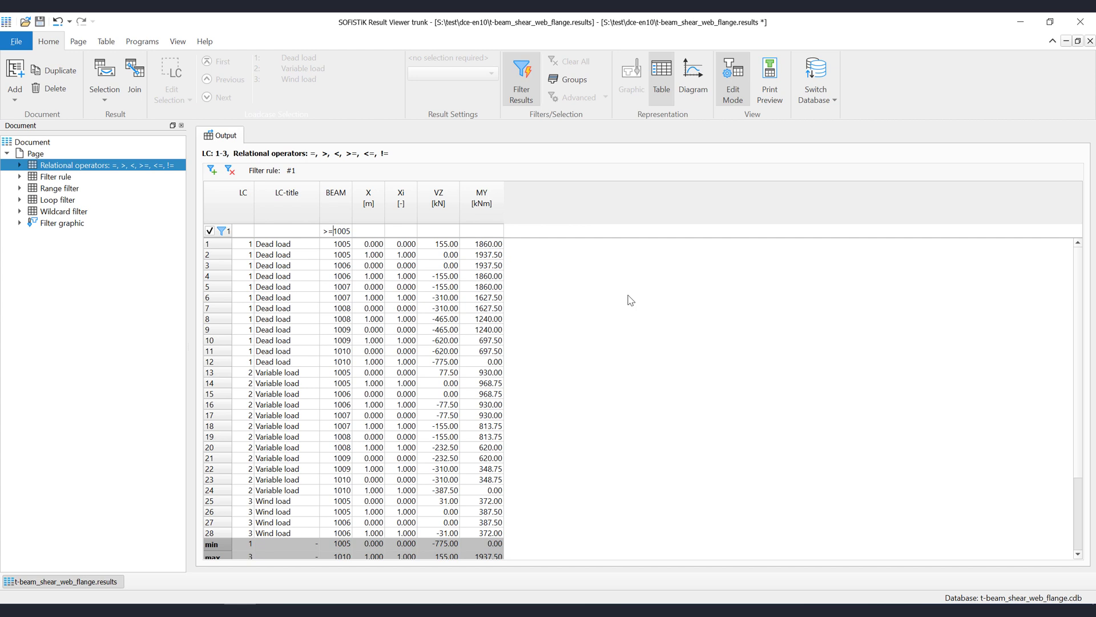
pyautogui.press('BackSpace')
pyautogui.write('<')
pyautogui.press('Return')
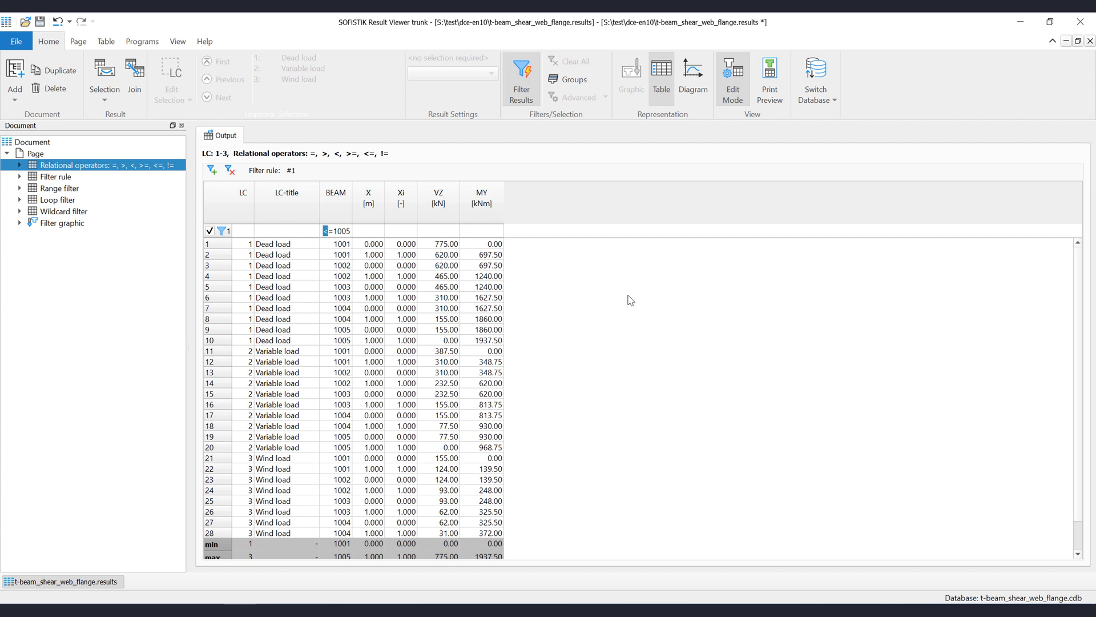
pyautogui.write('!')
pyautogui.press('Return')
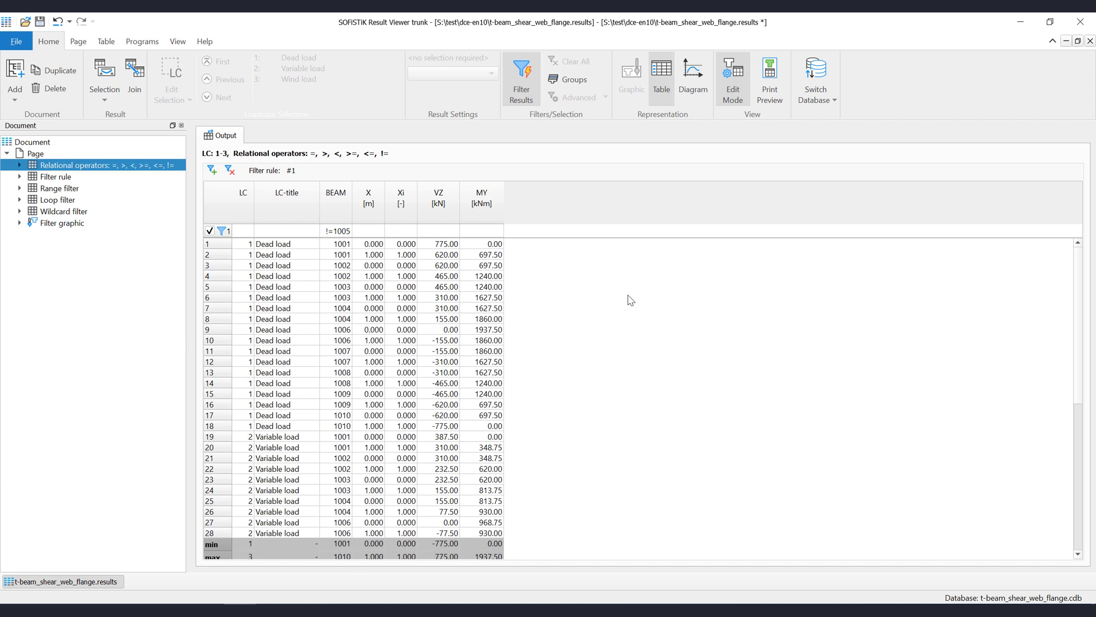
# In the Range filter table, filter VZ to the closed range [0;100]
pyautogui.click(81, 190)
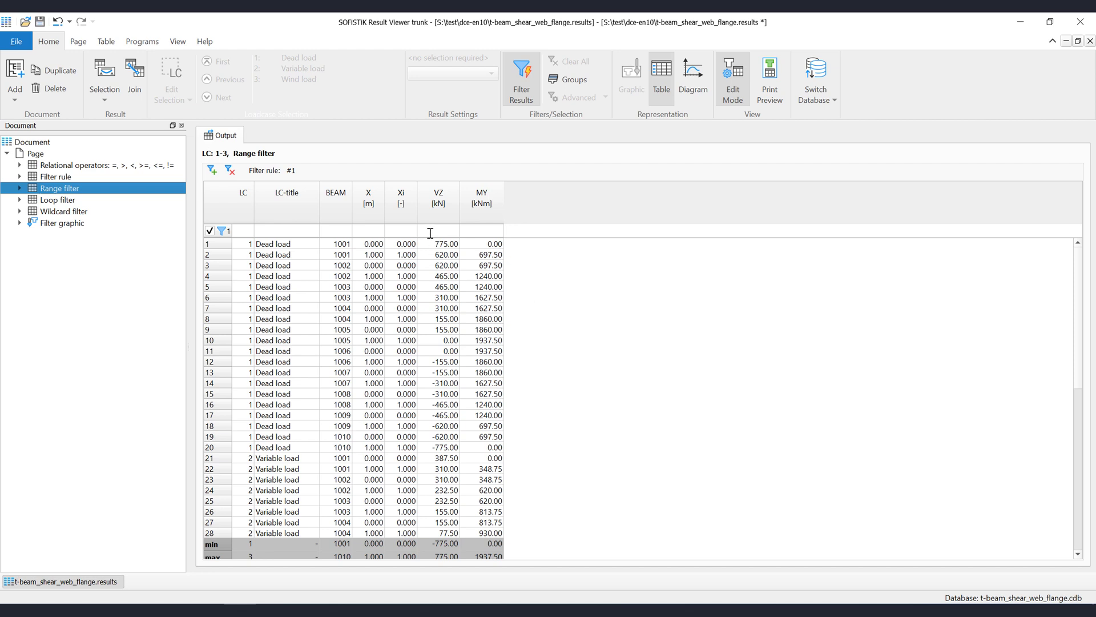
pyautogui.moveTo(430, 233)
pyautogui.write('[')
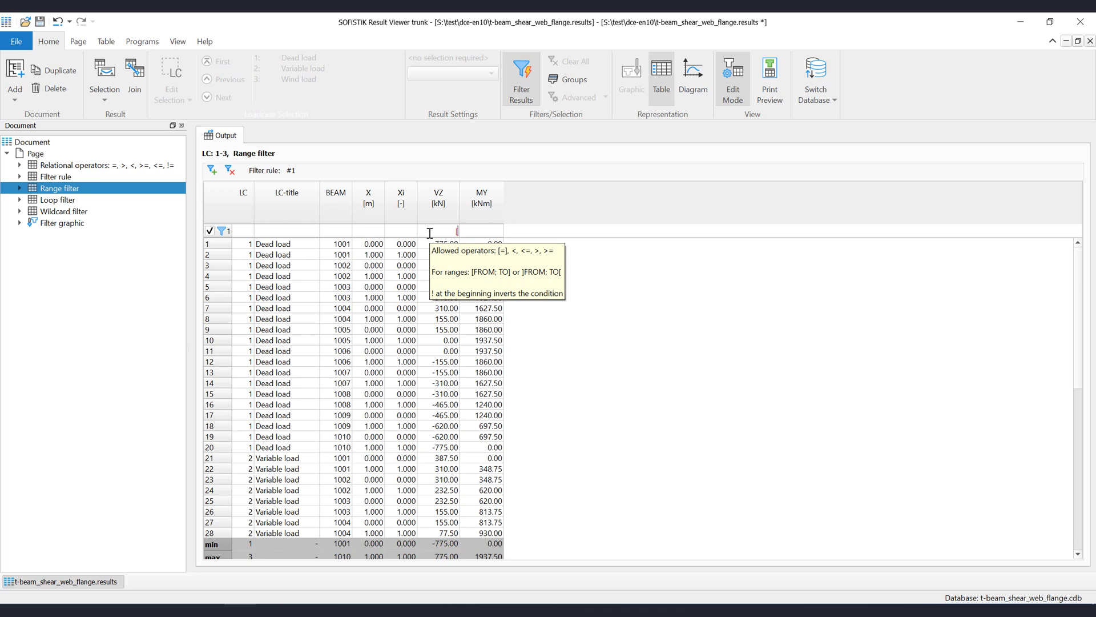
pyautogui.write('0')
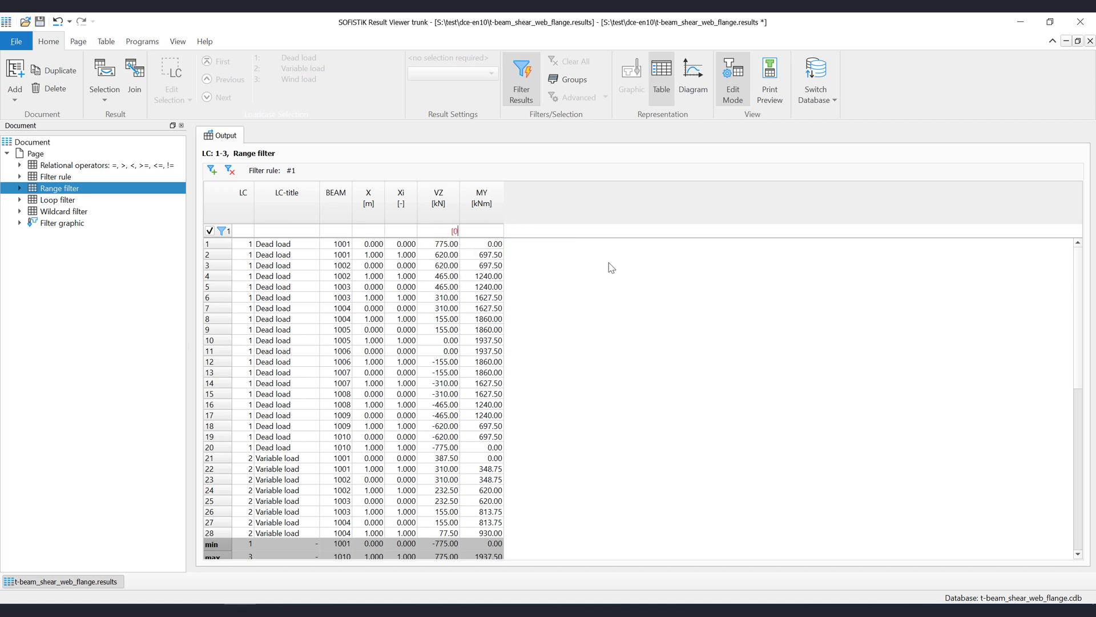
pyautogui.write(';100]')
pyautogui.press('Return')
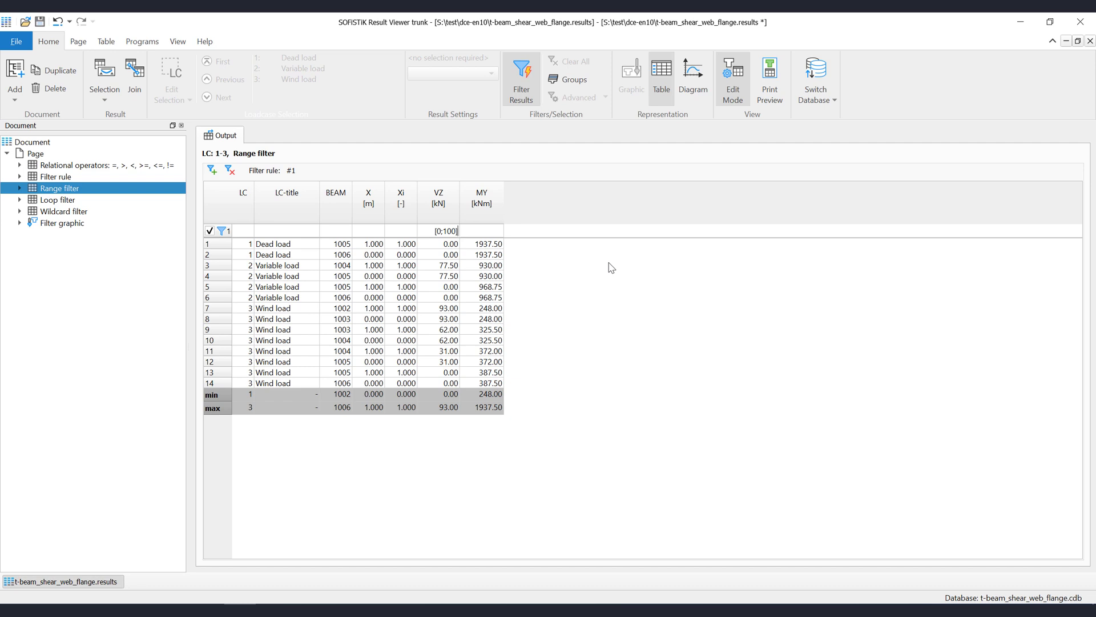
# Change the VZ range to the open interval ]0;100[, leaving eight rows
pyautogui.press('BackSpace')
pyautogui.write('[')
pyautogui.press('Home')
pyautogui.hotkey('shift', 'Right')
pyautogui.write(']')
pyautogui.press('Return')
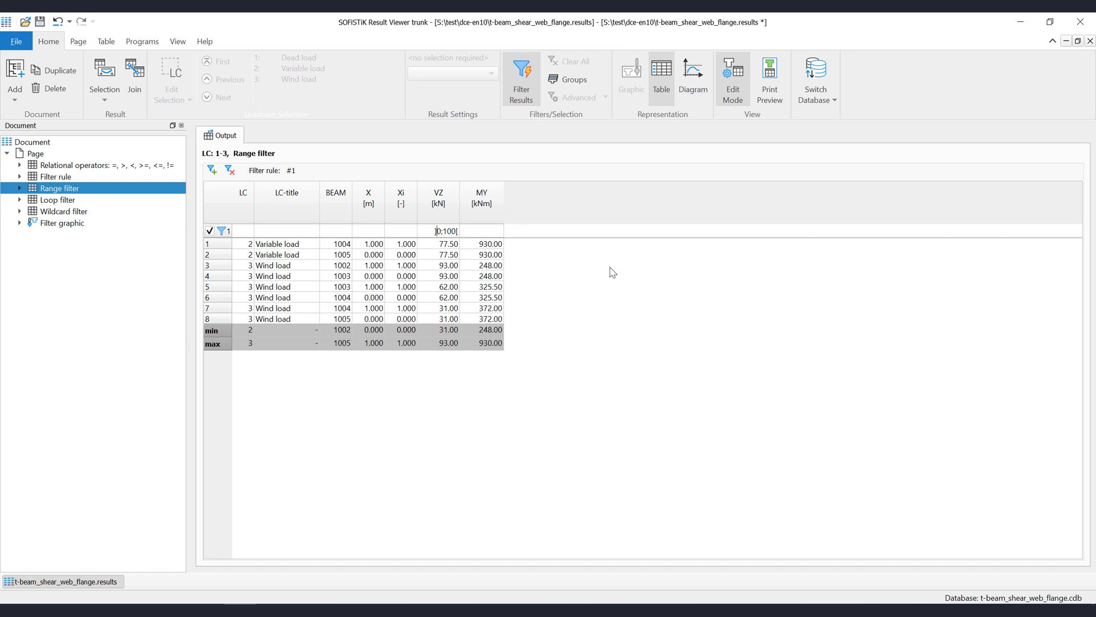
# In the Loop filter table, type the loop (1002;1006;2) into the BEAM filter cell
pyautogui.click(68, 201)
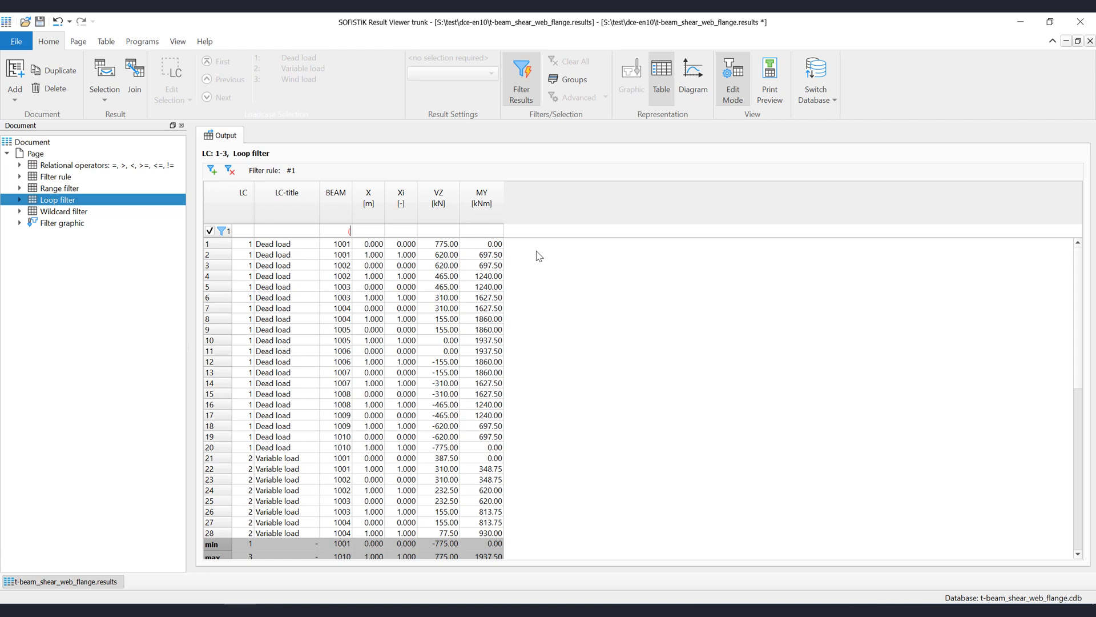
pyautogui.write('1002;1006')
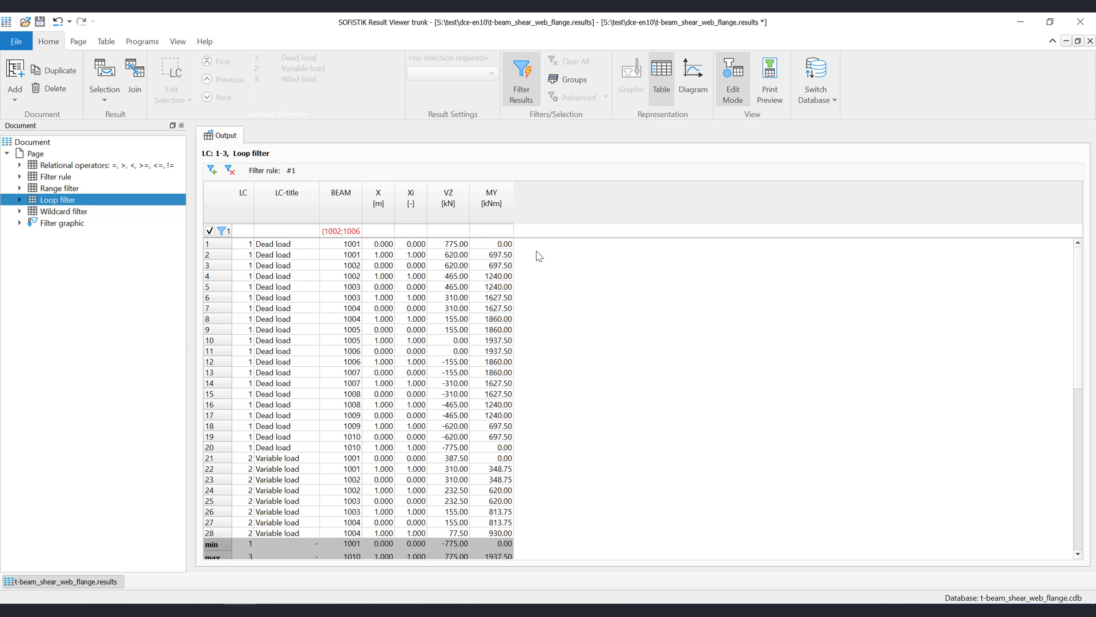
pyautogui.write(';')
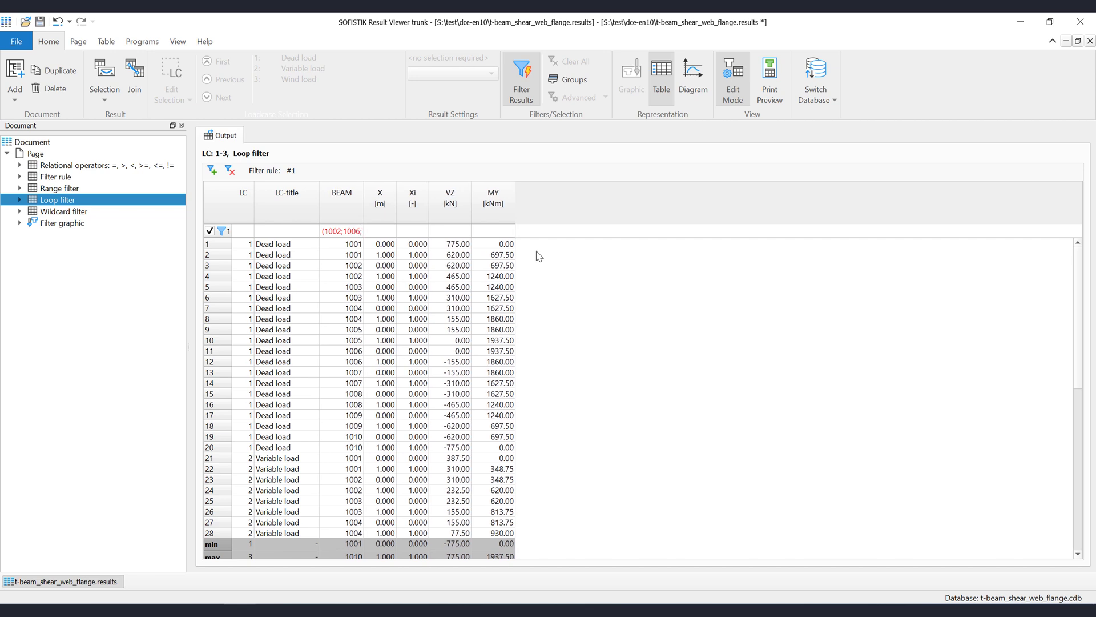
pyautogui.write('2')
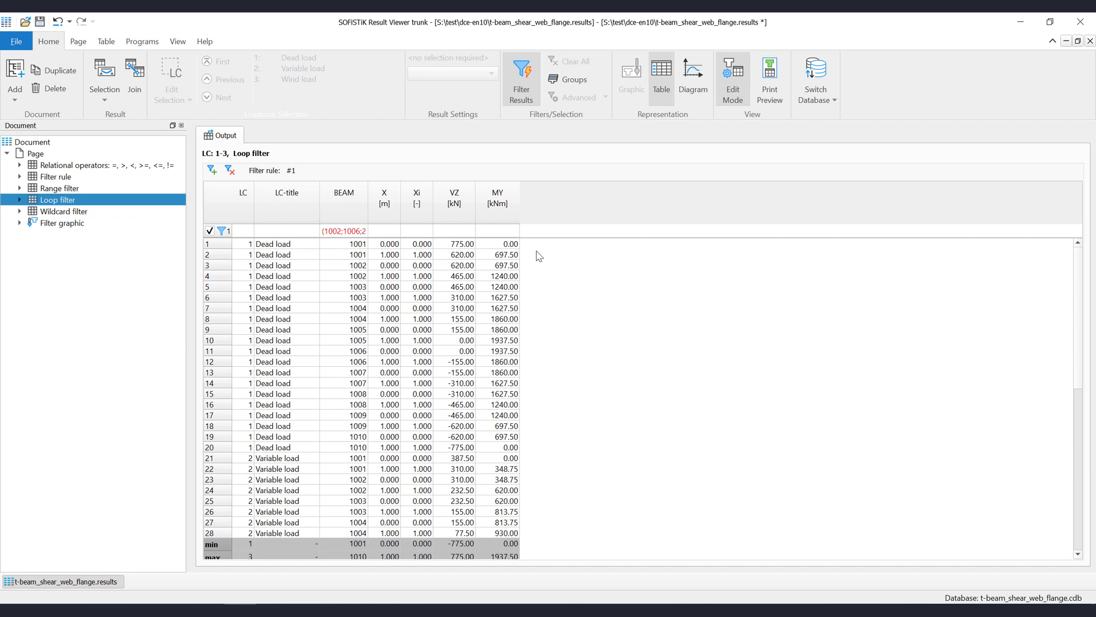
pyautogui.write(')')
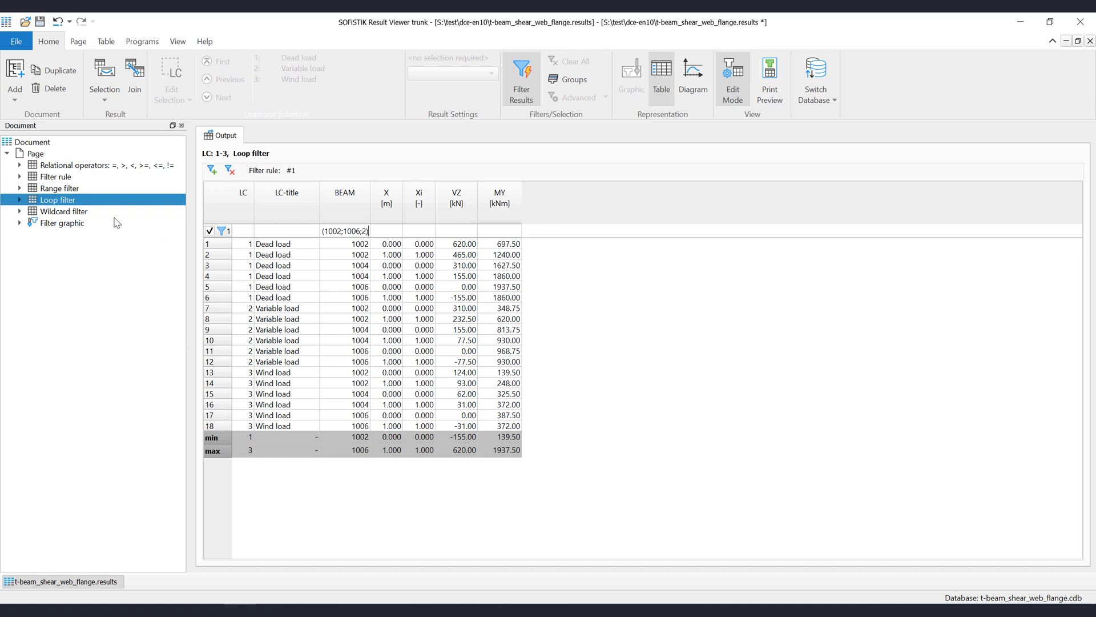
# In the Wildcard filter table, delete the HE*2??*B* Designation filter text
pyautogui.click(94, 214)
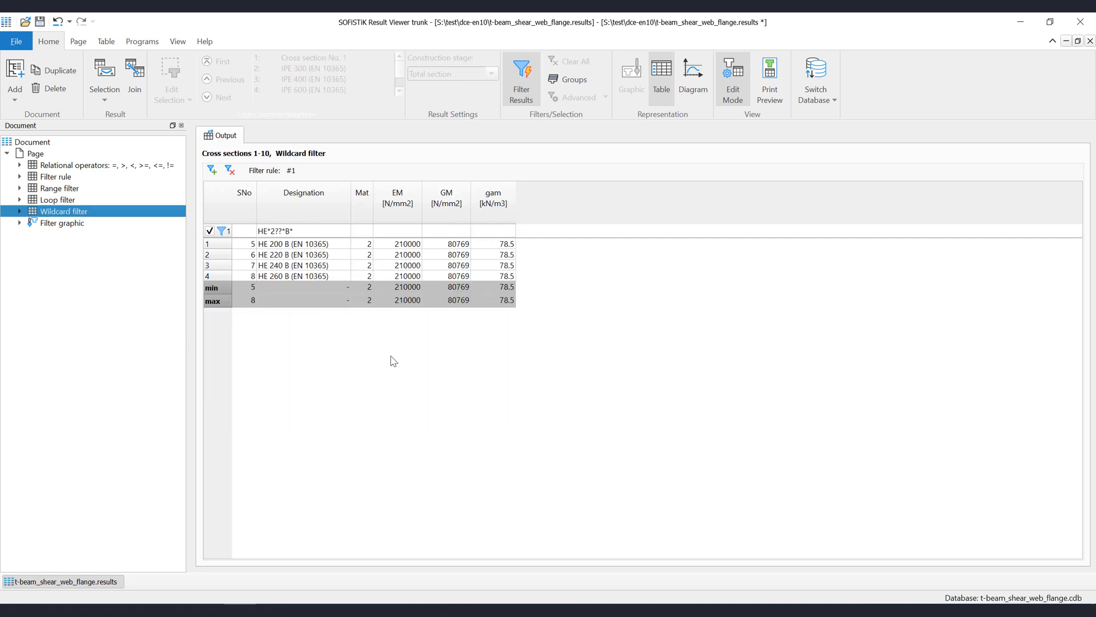
pyautogui.moveTo(291, 230); pyautogui.dragTo(258, 231)
pyautogui.press('BackSpace')
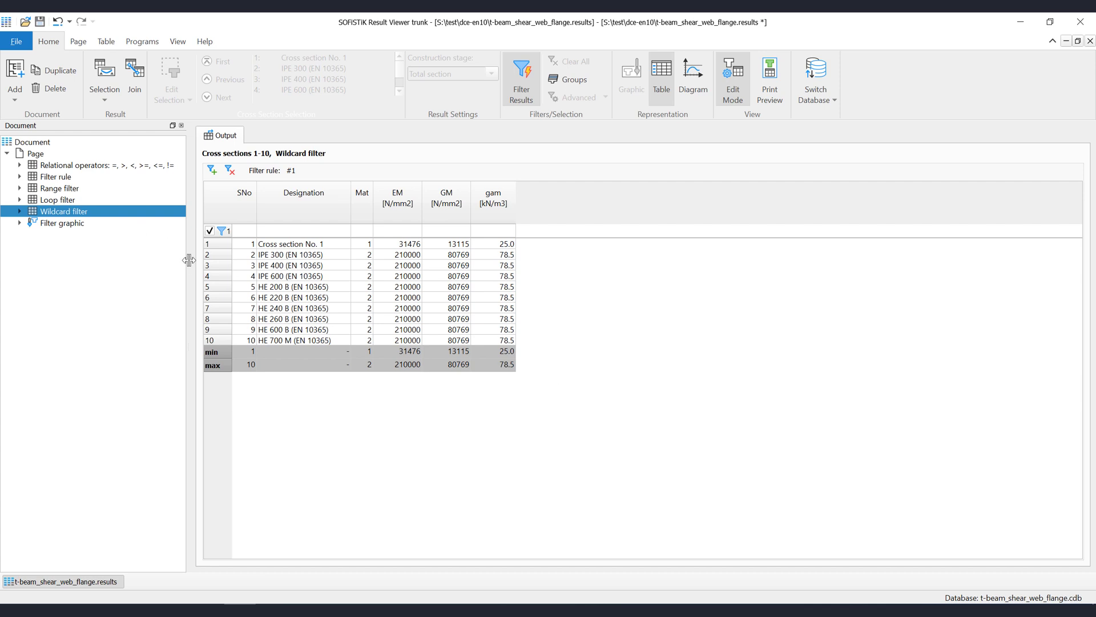
# In the Loop filter table, replace the BEAM loop filter with a *wind* LC-title filter
pyautogui.click(76, 201)
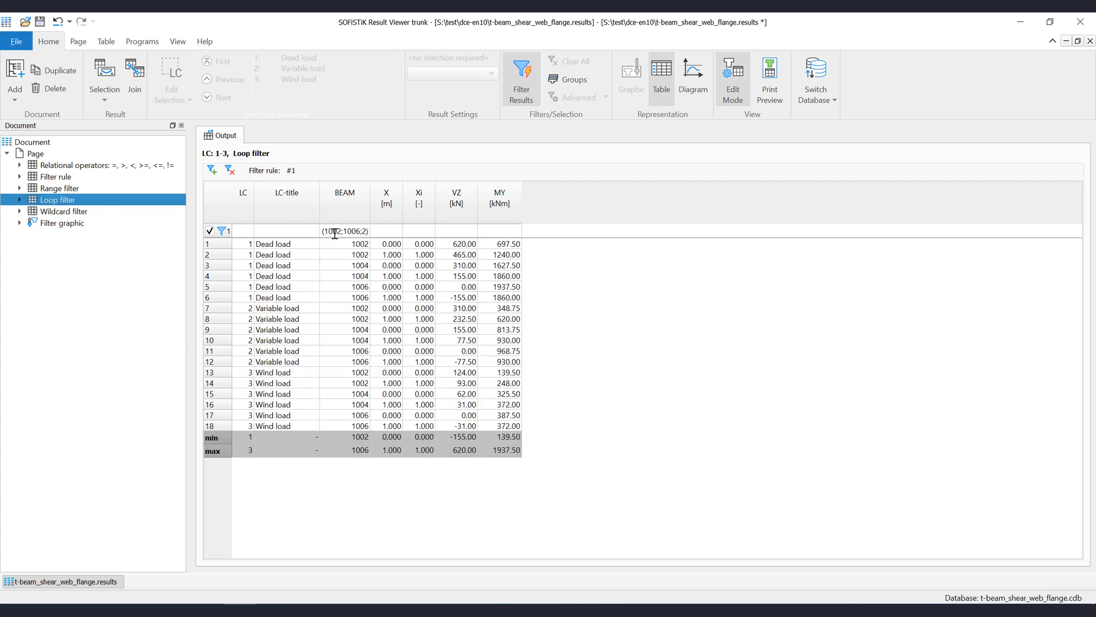
pyautogui.moveTo(321, 231); pyautogui.dragTo(371, 233)
pyautogui.press('Delete')
pyautogui.click(307, 233)
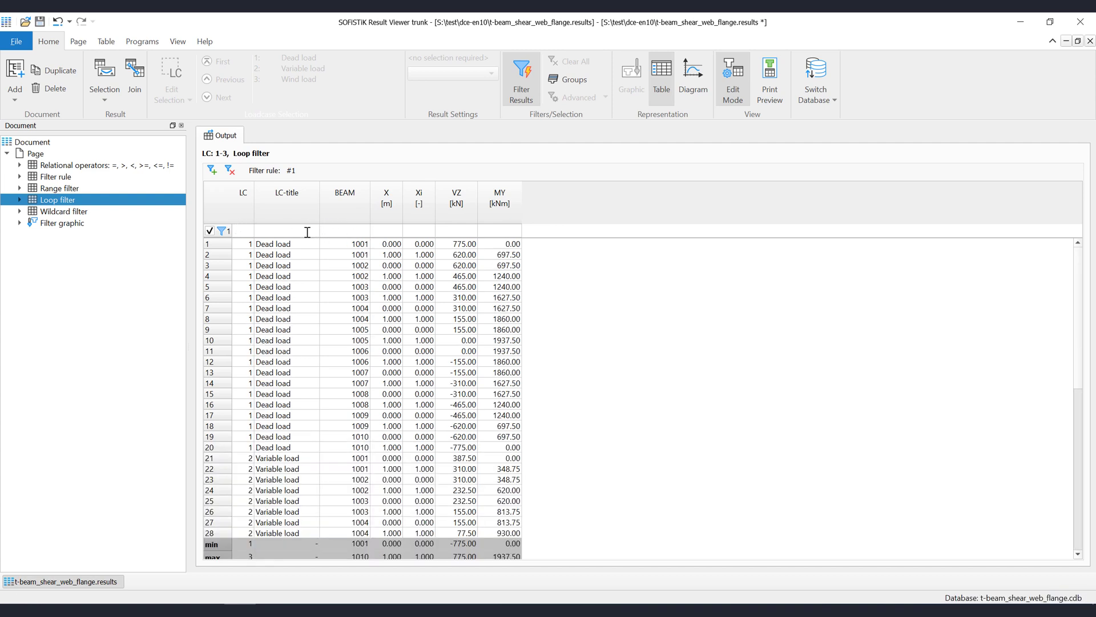
pyautogui.write('wind')
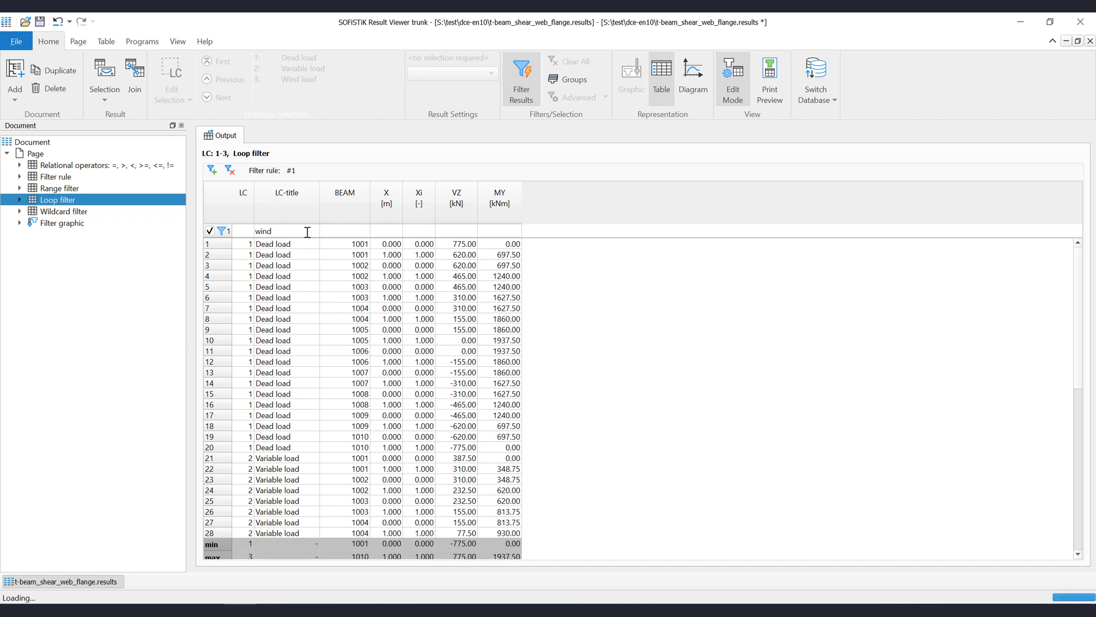
pyautogui.write('**')
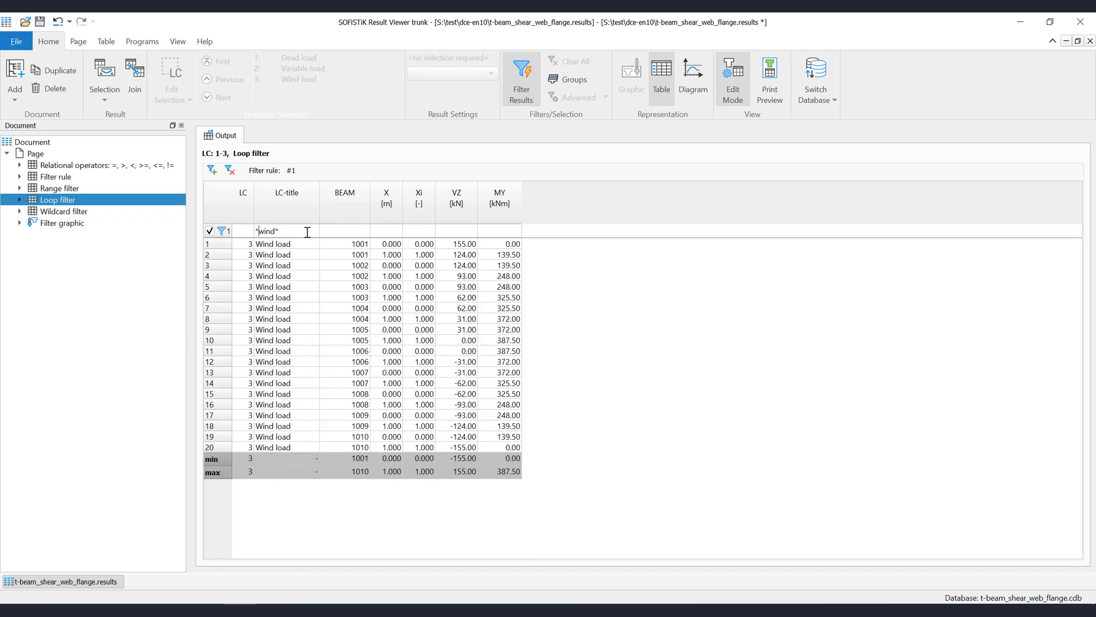
pyautogui.click(63, 213)
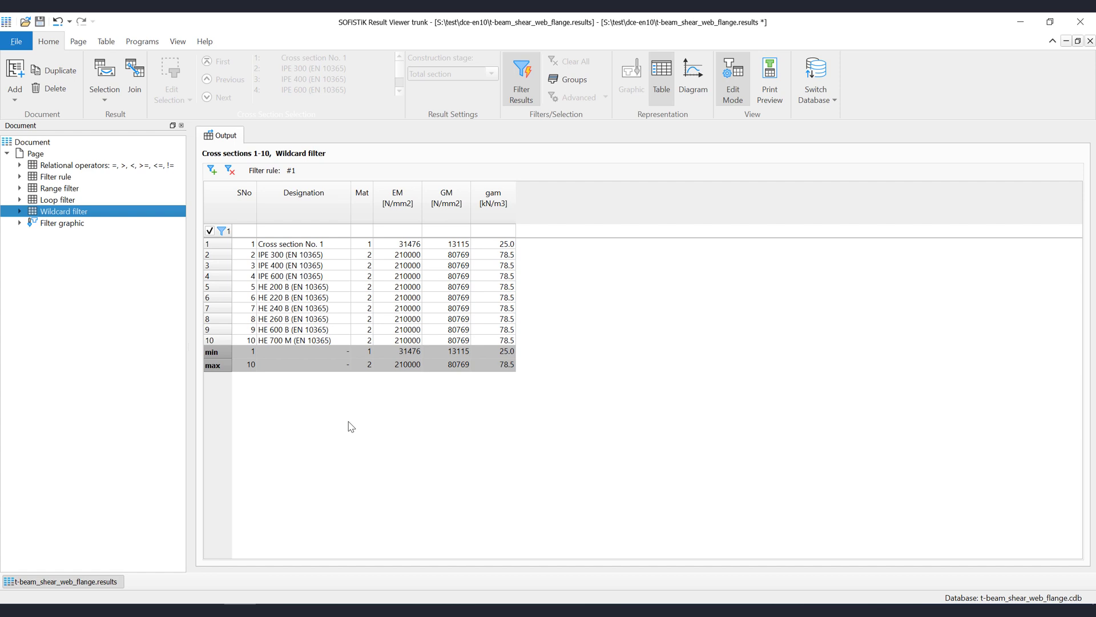
# Filter Designation to HE*, then extend the pattern to HE*2??*B*
pyautogui.moveTo(278, 229)
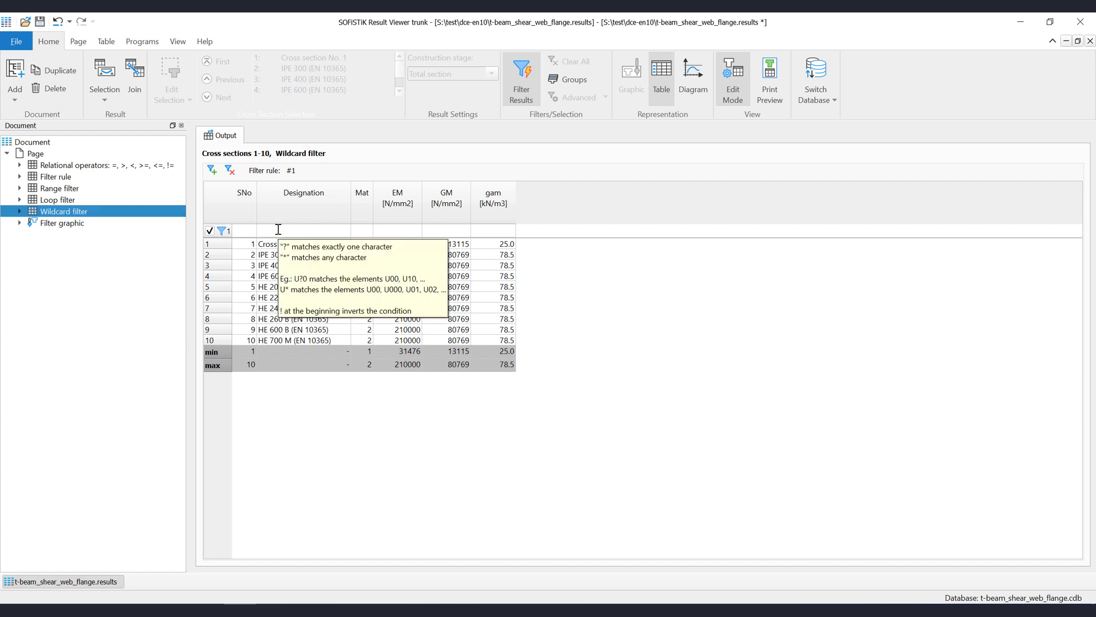
pyautogui.write('HE*')
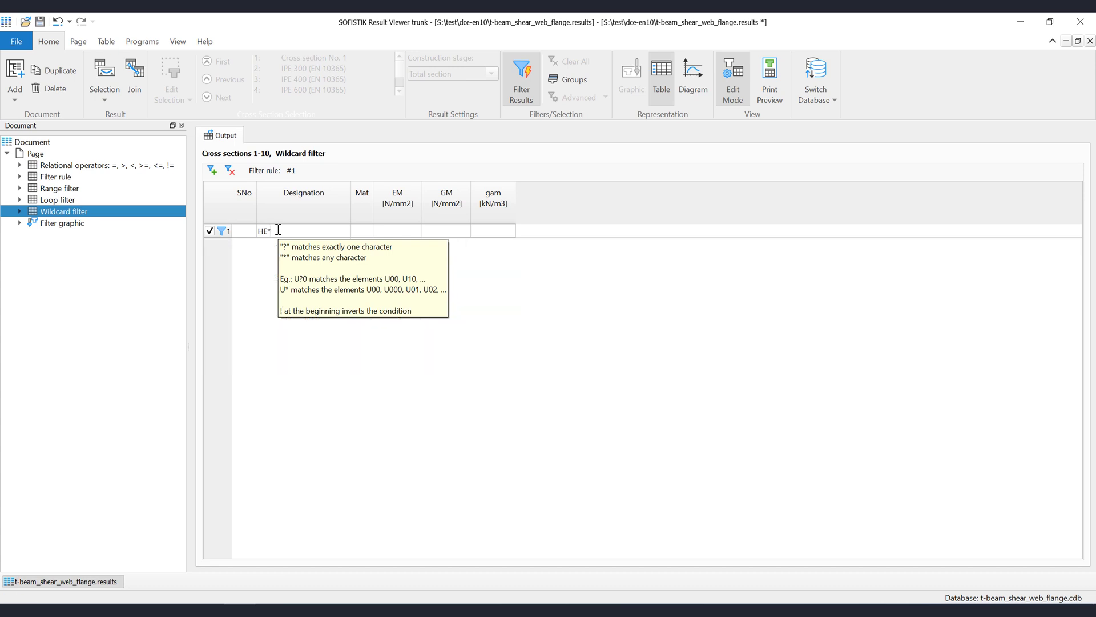
pyautogui.press('Return')
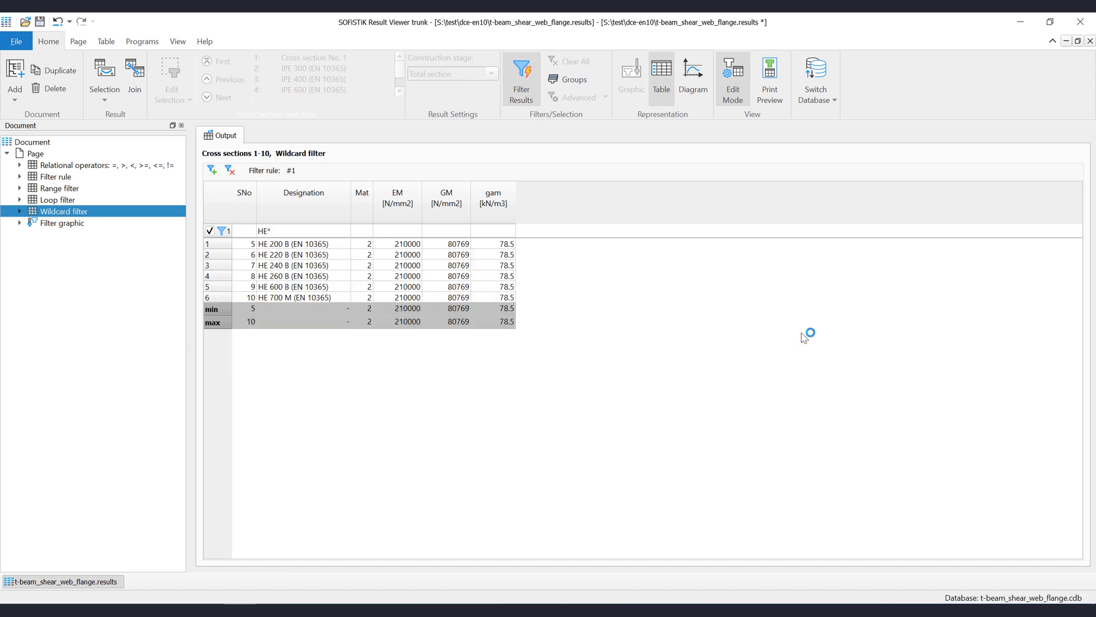
pyautogui.write('2??*B')
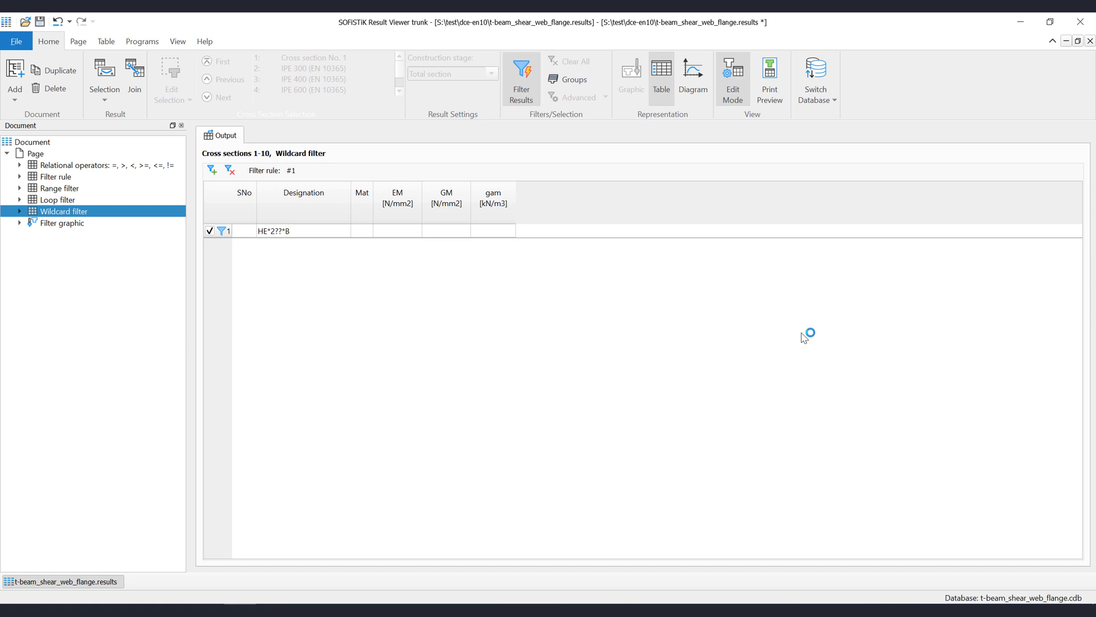
pyautogui.write('*')
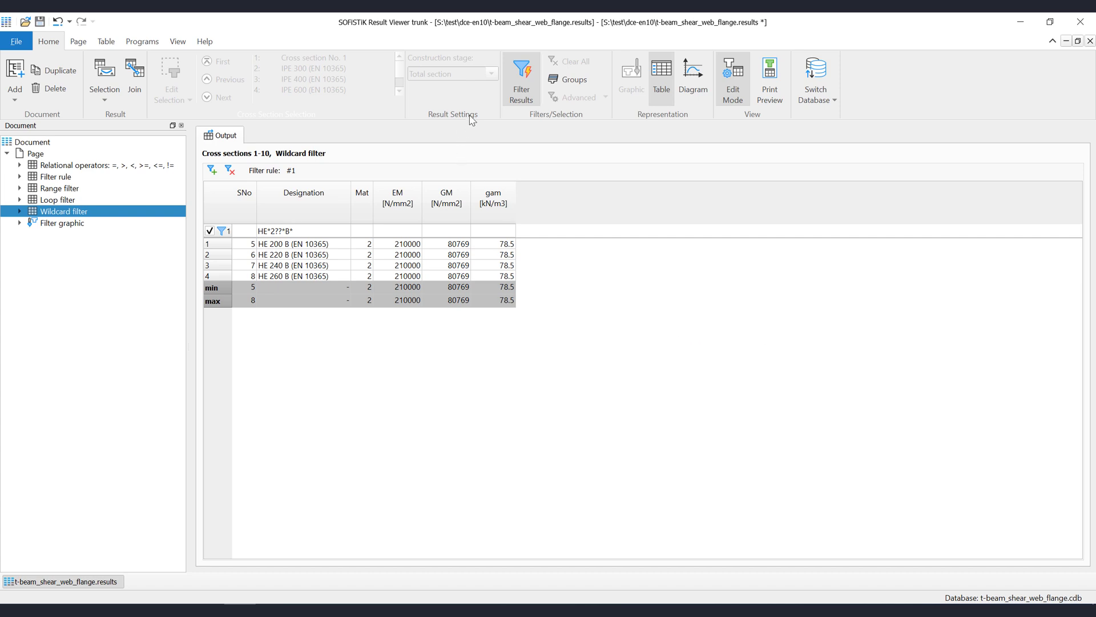
# Hide and show the table's filter row twice using Filter Results
pyautogui.click(516, 103)
pyautogui.click(516, 103)
pyautogui.click(516, 103)
pyautogui.click(516, 103)
# Under Wildcard filter, select A: Number of section and clear all filters
pyautogui.click(21, 211)
pyautogui.click(67, 224)
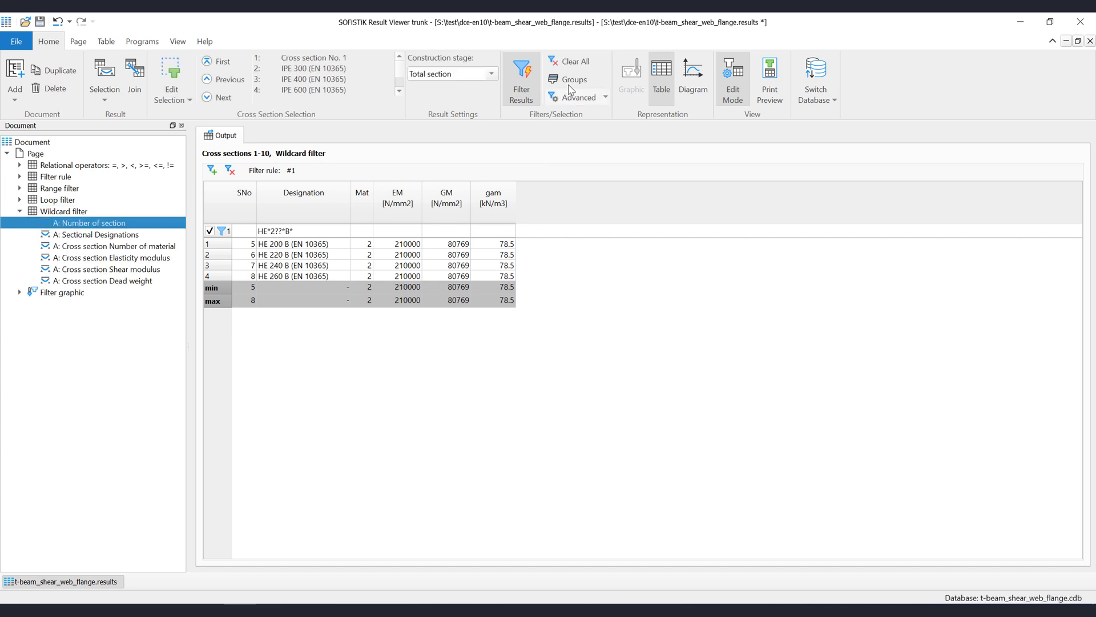
pyautogui.click(574, 64)
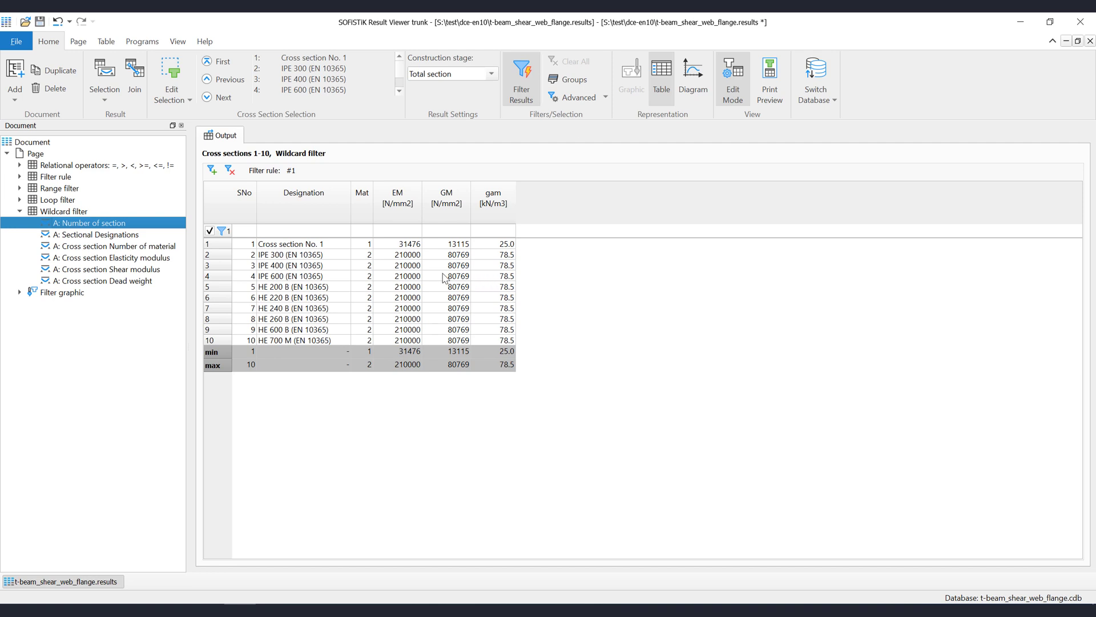
# Deactivate and reactivate the wildcard filter row, then collapse the Wildcard filter node
pyautogui.click(210, 231)
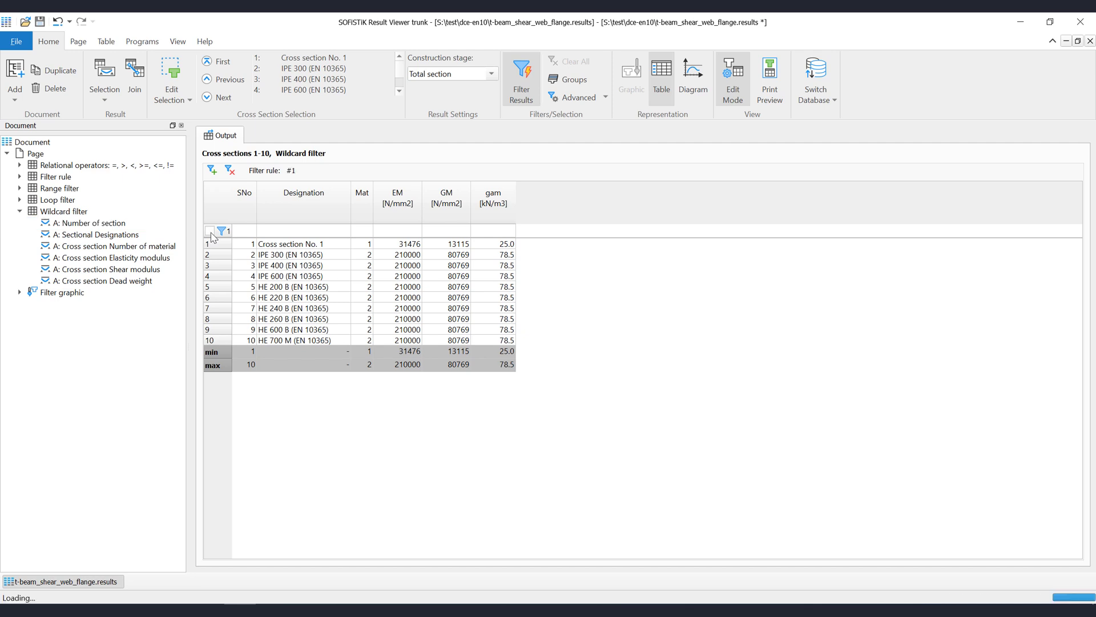
pyautogui.click(210, 231)
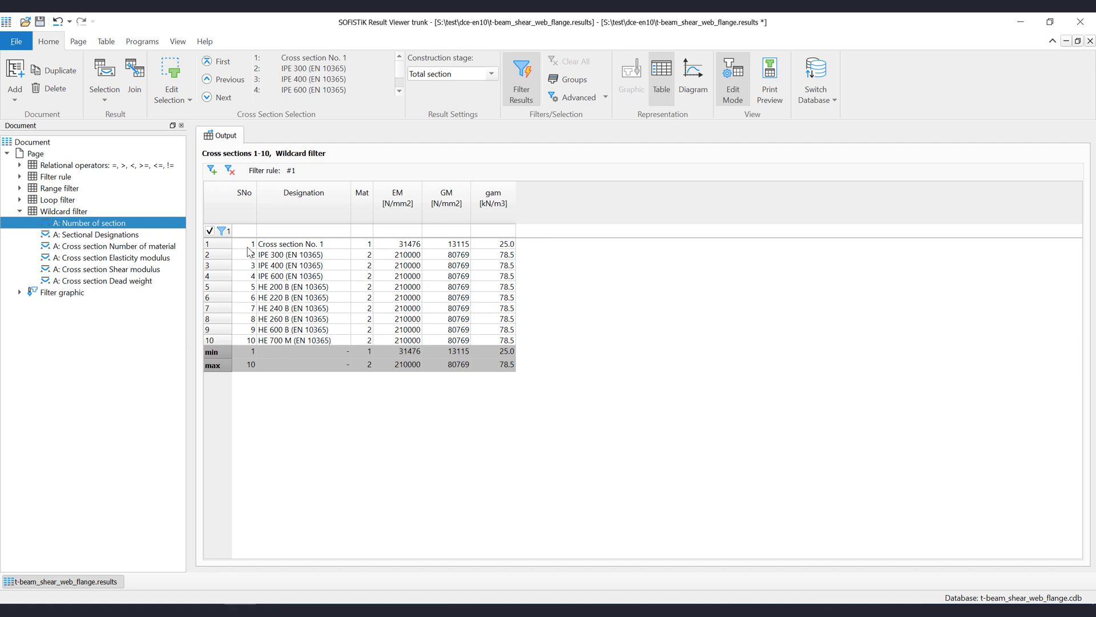
pyautogui.click(19, 211)
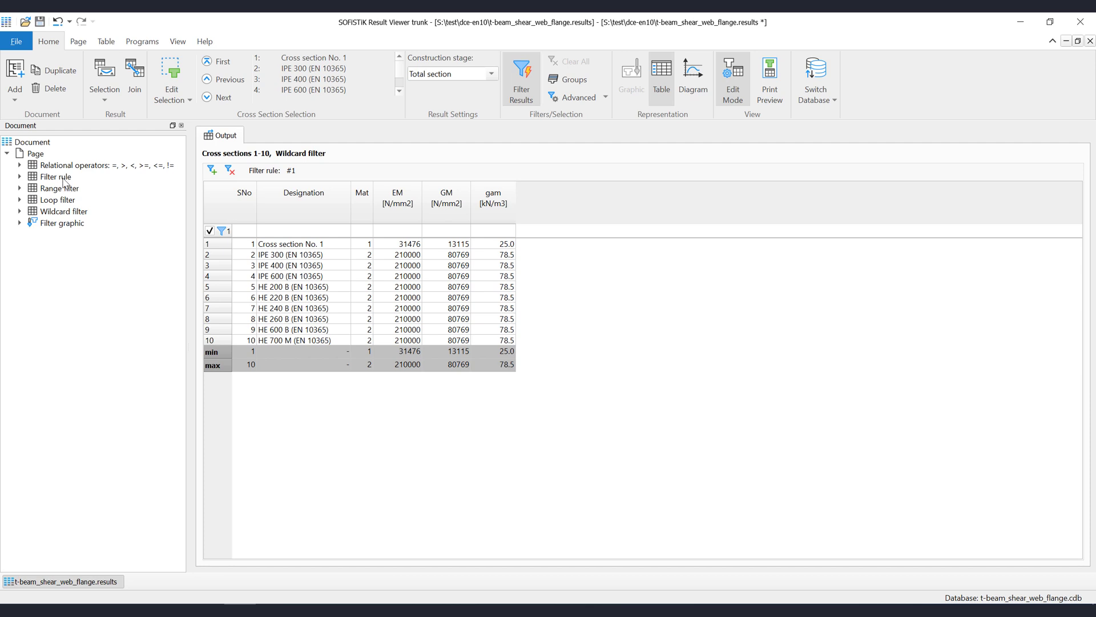
# In the Filter rule table, deactivate all filter rows, then activate all three again
pyautogui.click(63, 177)
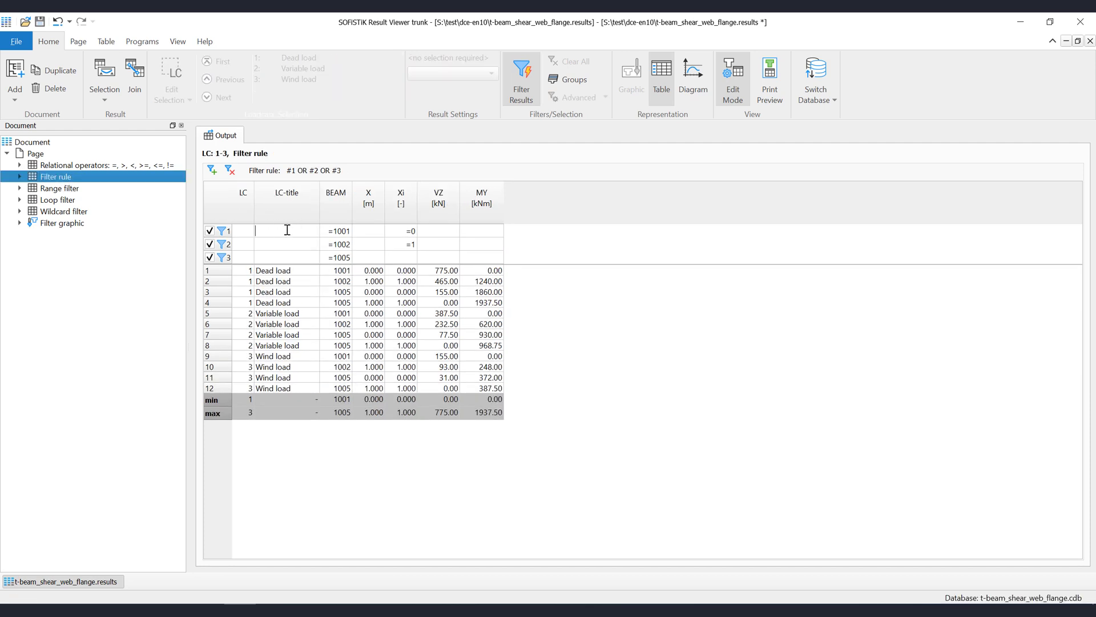
pyautogui.rightClick(288, 230)
pyautogui.click(294, 265)
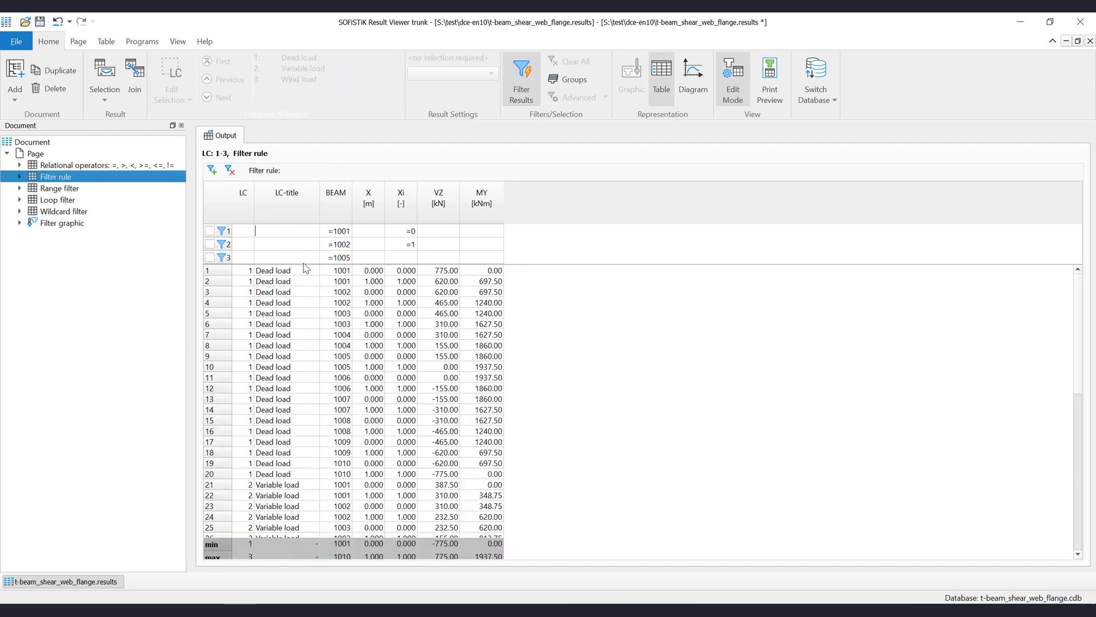
pyautogui.rightClick(294, 240)
pyautogui.click(306, 260)
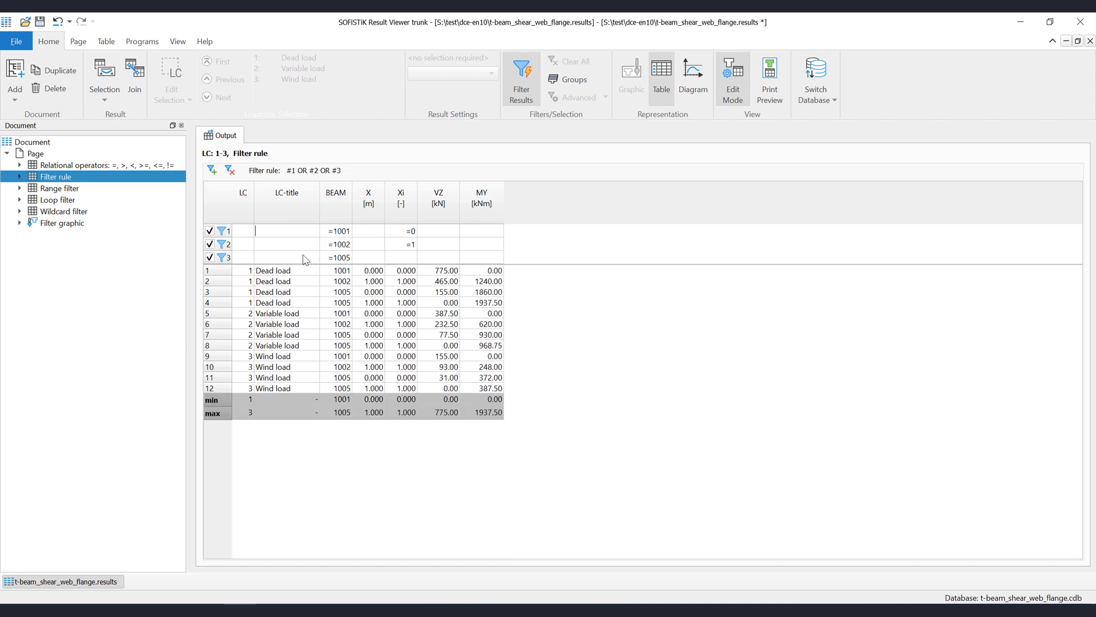
pyautogui.moveTo(305, 254)
# Display the Filter graphic's polygon points as a table and filter Name to 13
pyautogui.click(77, 224)
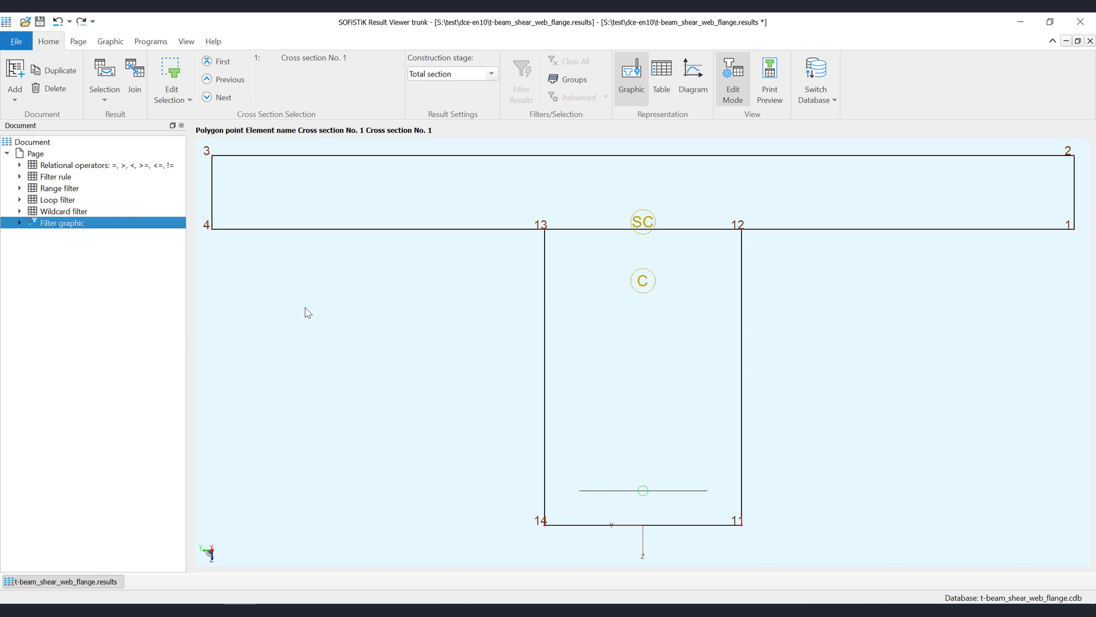
pyautogui.click(664, 87)
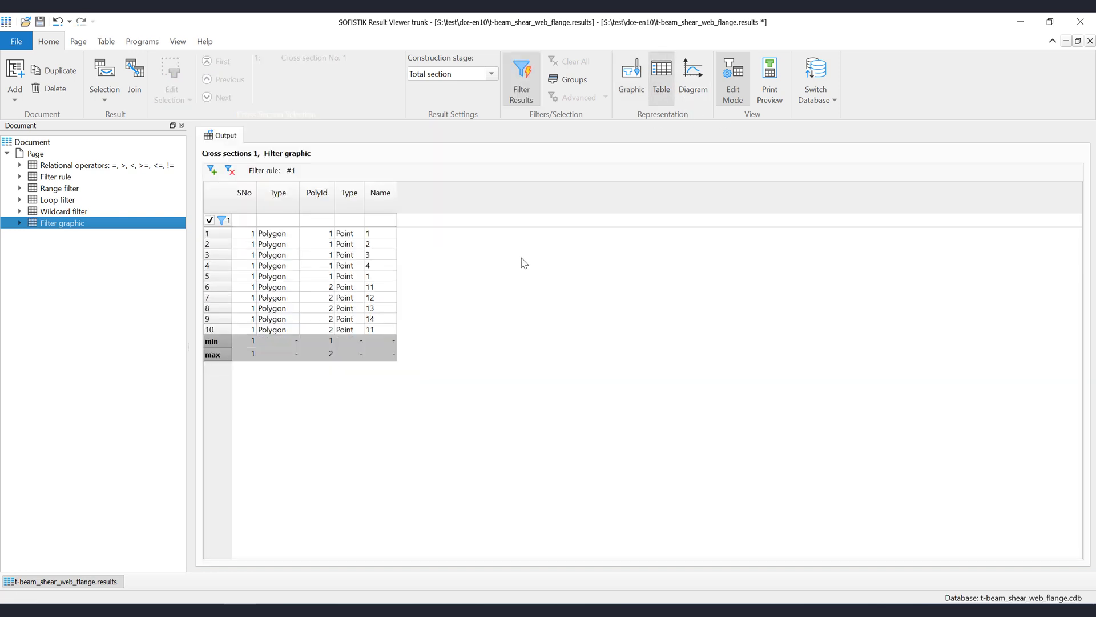
pyautogui.click(388, 223)
pyautogui.write('13')
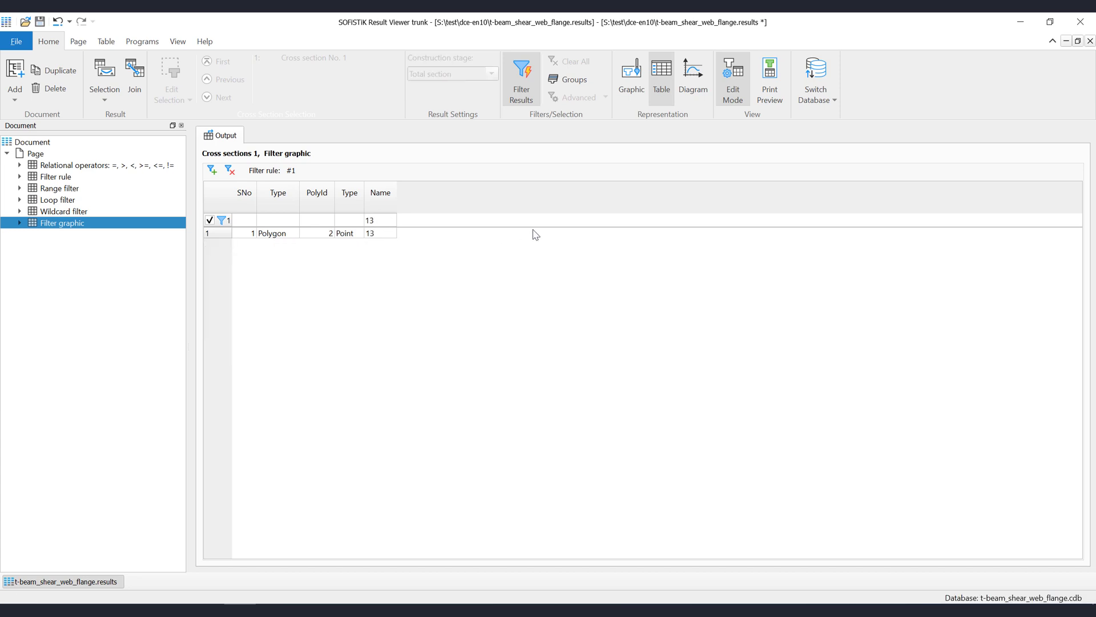
# Switch the Filter graphic back to the T-section drawing, labelling only polygon point 13
pyautogui.click(632, 91)
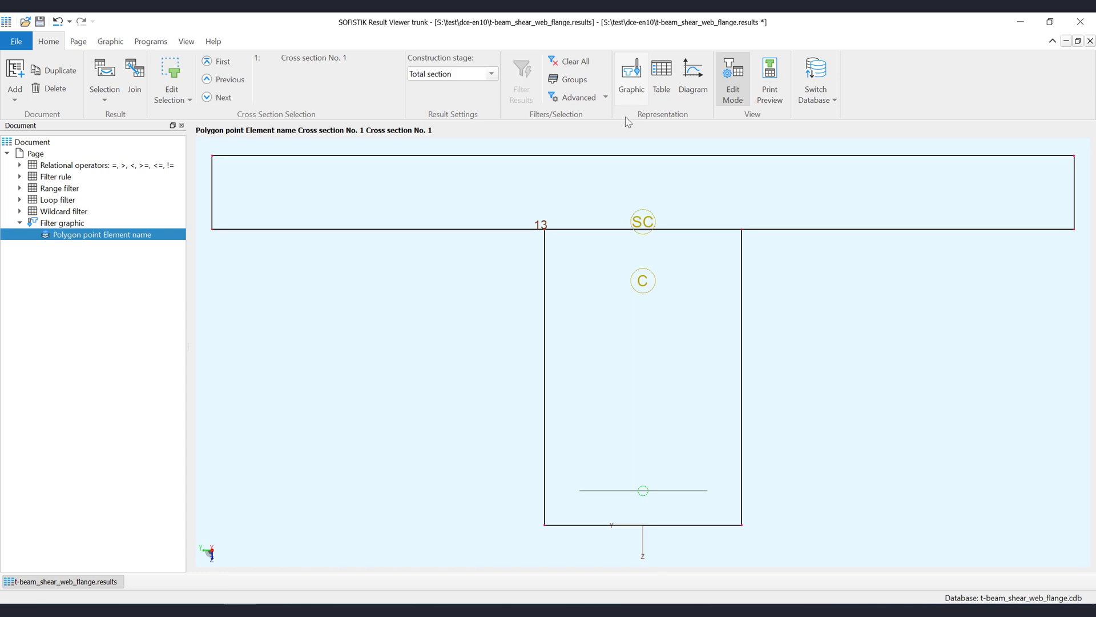